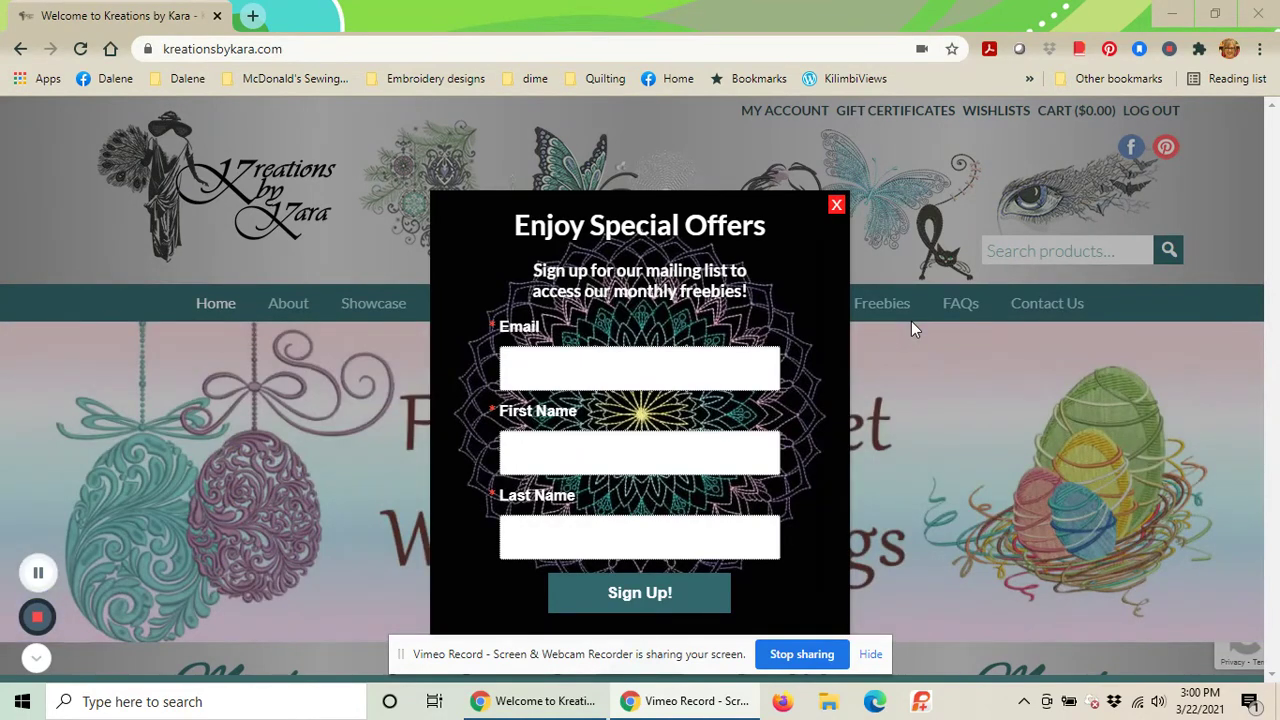
Step: Dismiss the mailing-list sign-up offer on the Kreations by Kara site and open its Freebies page
{"action": "left_click", "coordinate": [1175, 15]}
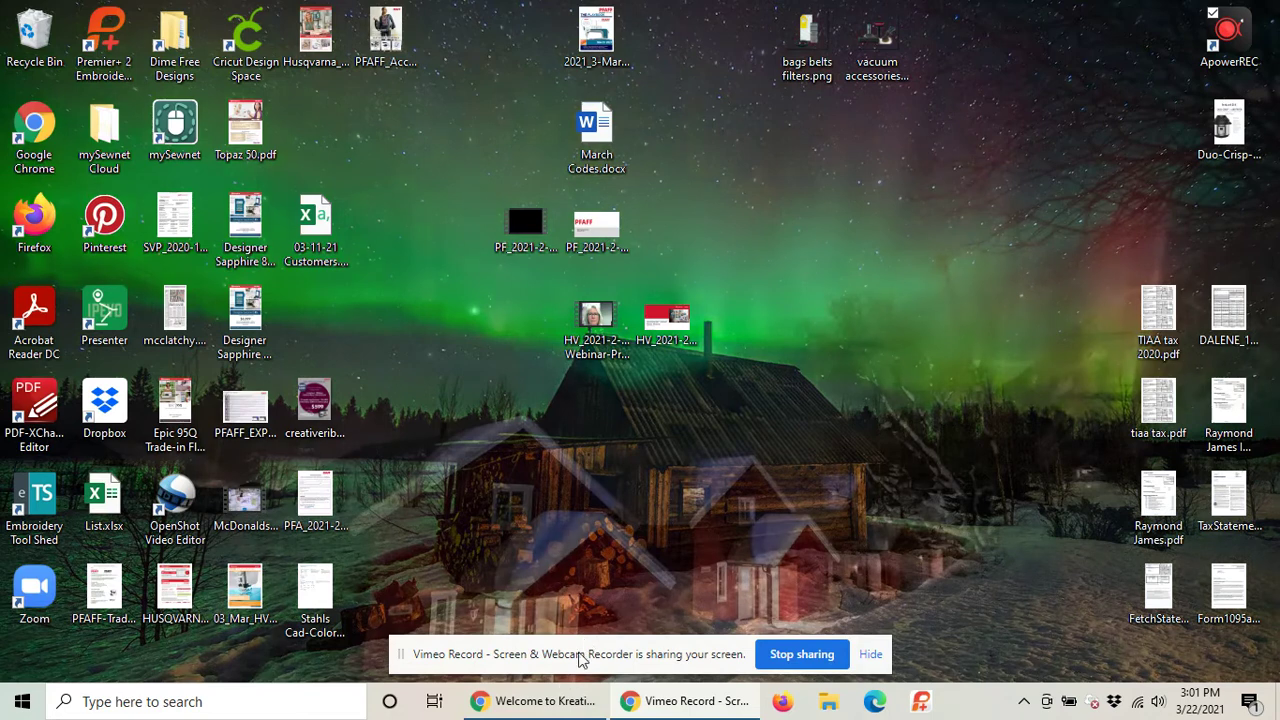
{"action": "left_click", "coordinate": [598, 584]}
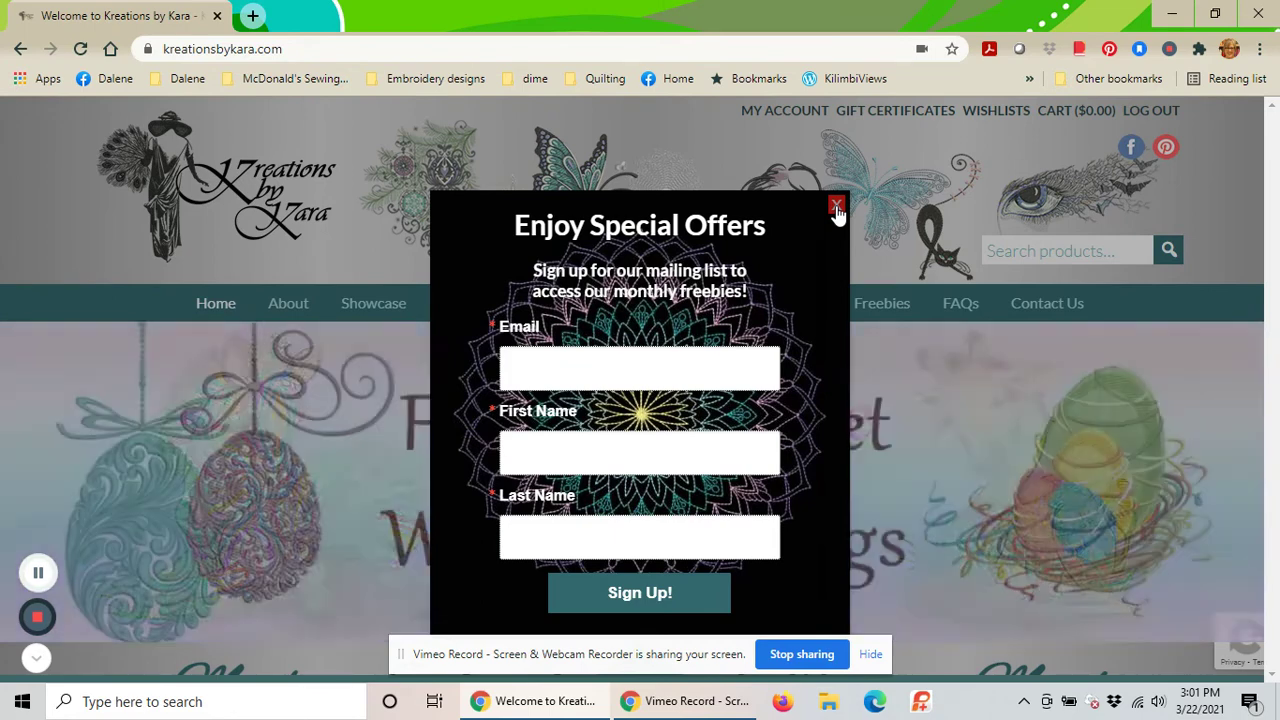
{"action": "left_click", "coordinate": [836, 207]}
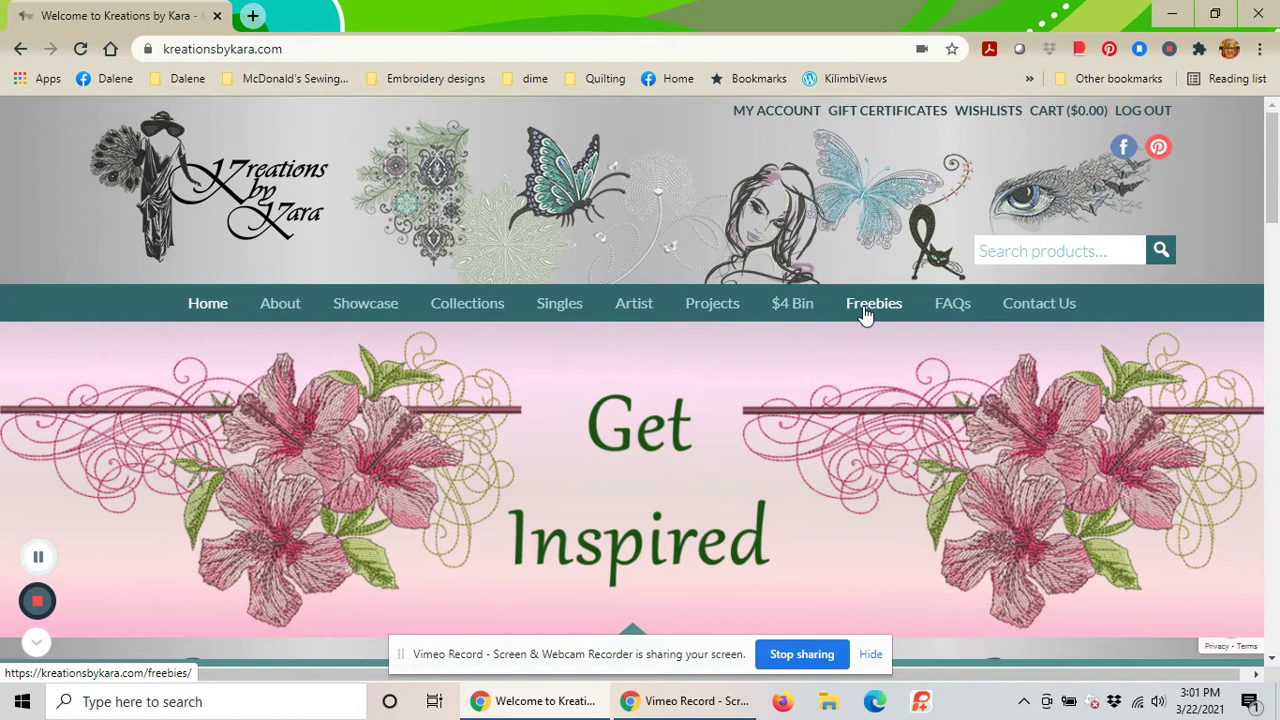
{"action": "left_click", "coordinate": [866, 314]}
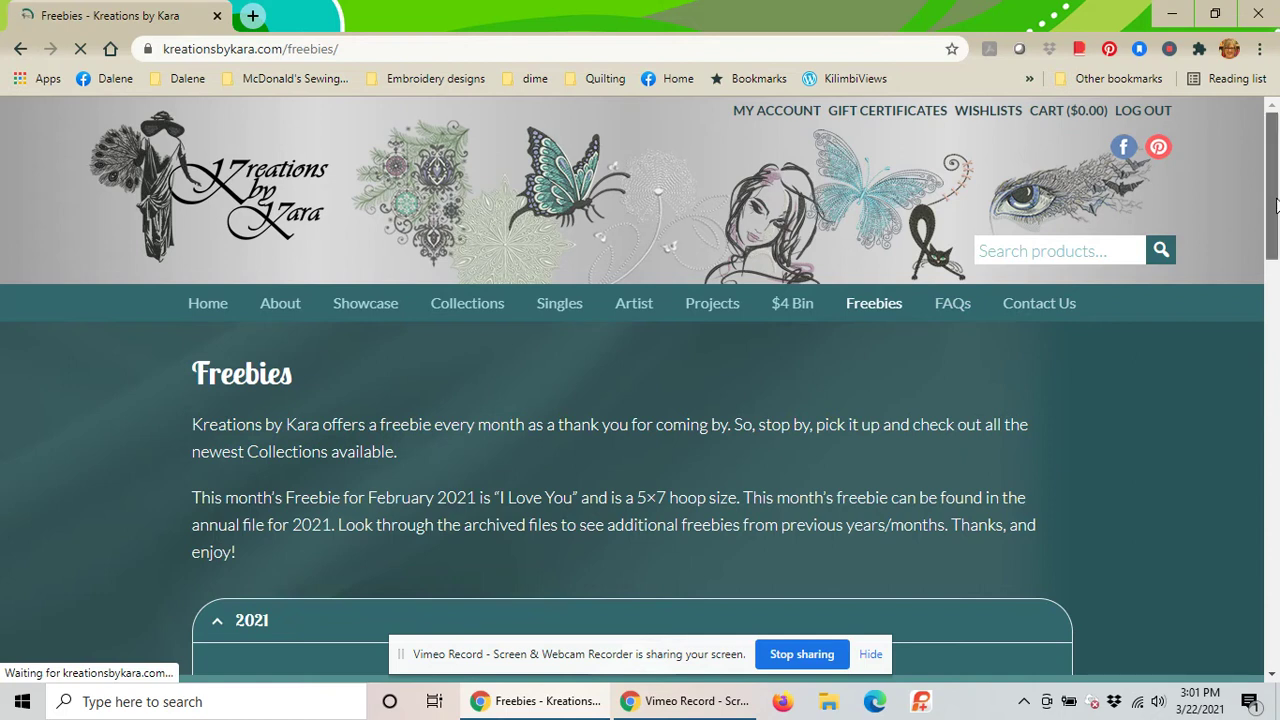
Step: Look through the monthly free designs in the 2021 and 2020 sections of the Freebies page
{"action": "left_click_drag", "start_coordinate": [1276, 205], "coordinate": [1276, 325]}
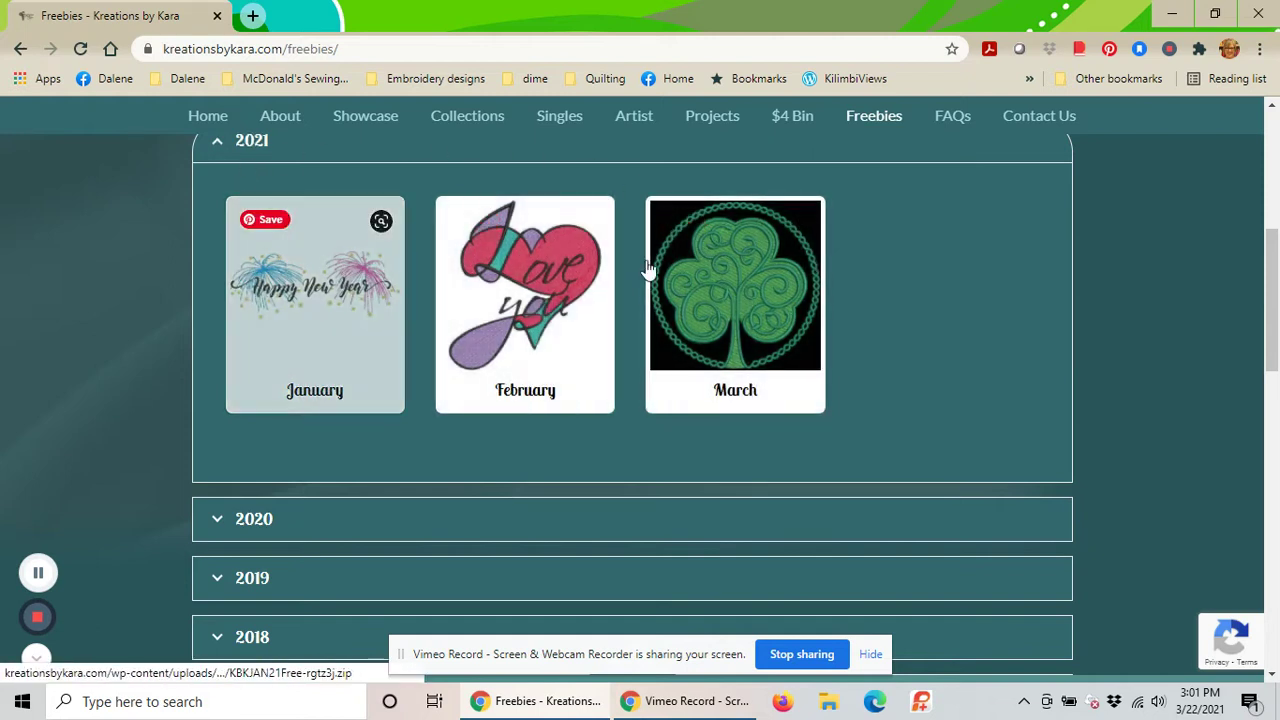
{"action": "left_click_drag", "start_coordinate": [1270, 286], "coordinate": [1276, 333]}
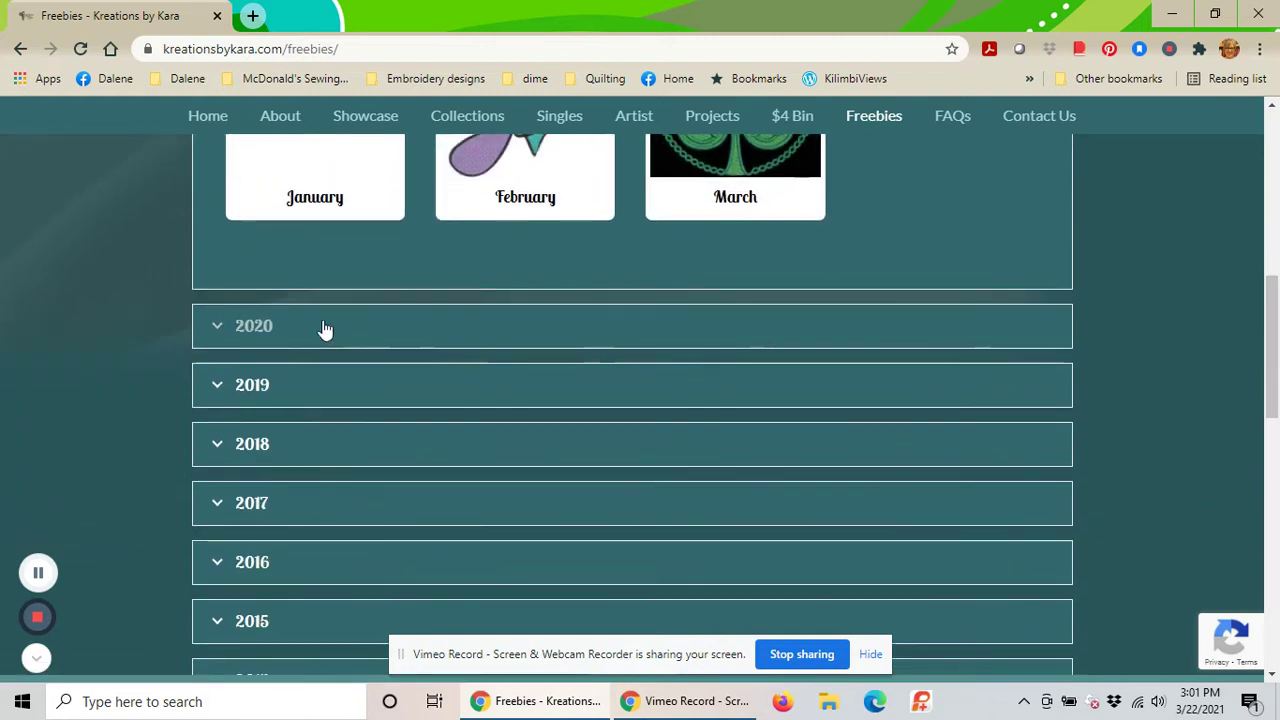
{"action": "left_click", "coordinate": [256, 334]}
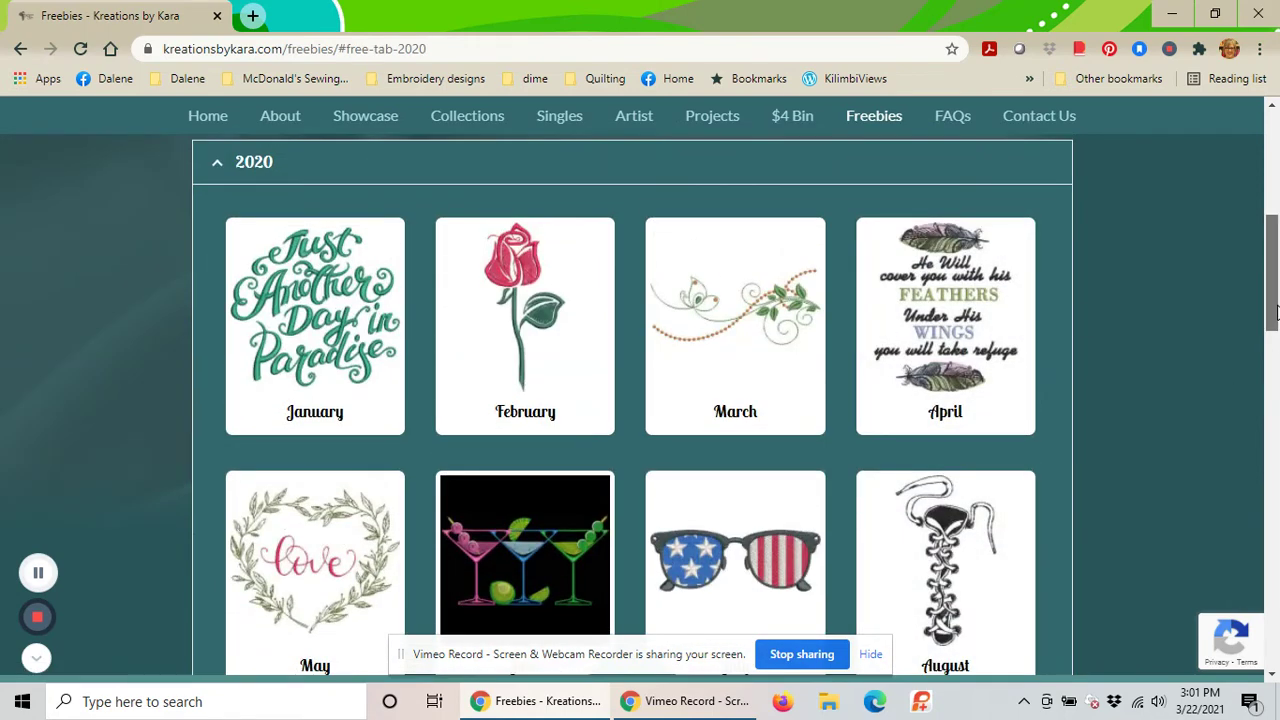
{"action": "left_click_drag", "start_coordinate": [1276, 314], "coordinate": [1276, 348]}
{"action": "scroll", "coordinate": [1276, 348], "scroll_direction": "up", "scroll_amount": 4}
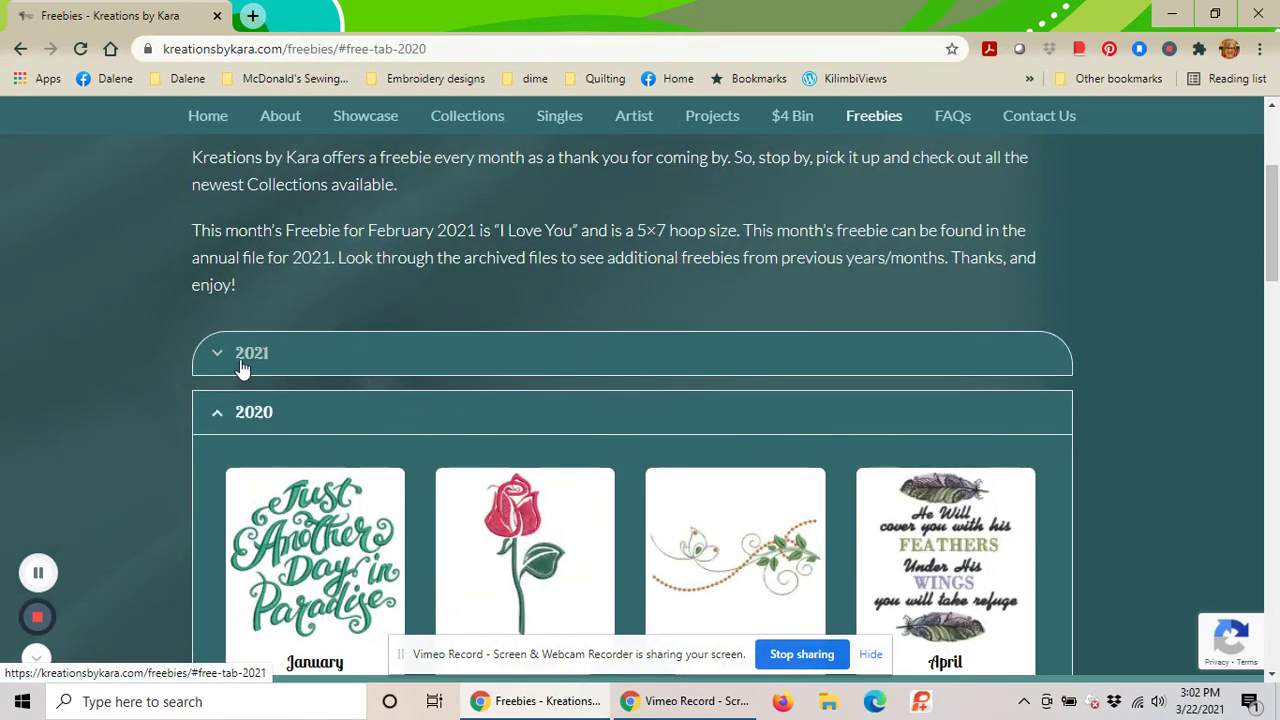
Step: Download the February 2021 freebie from the 2021 section as KBKFEBFREE21-uovhyp.zip into the Downloads folder
{"action": "left_click", "coordinate": [243, 366]}
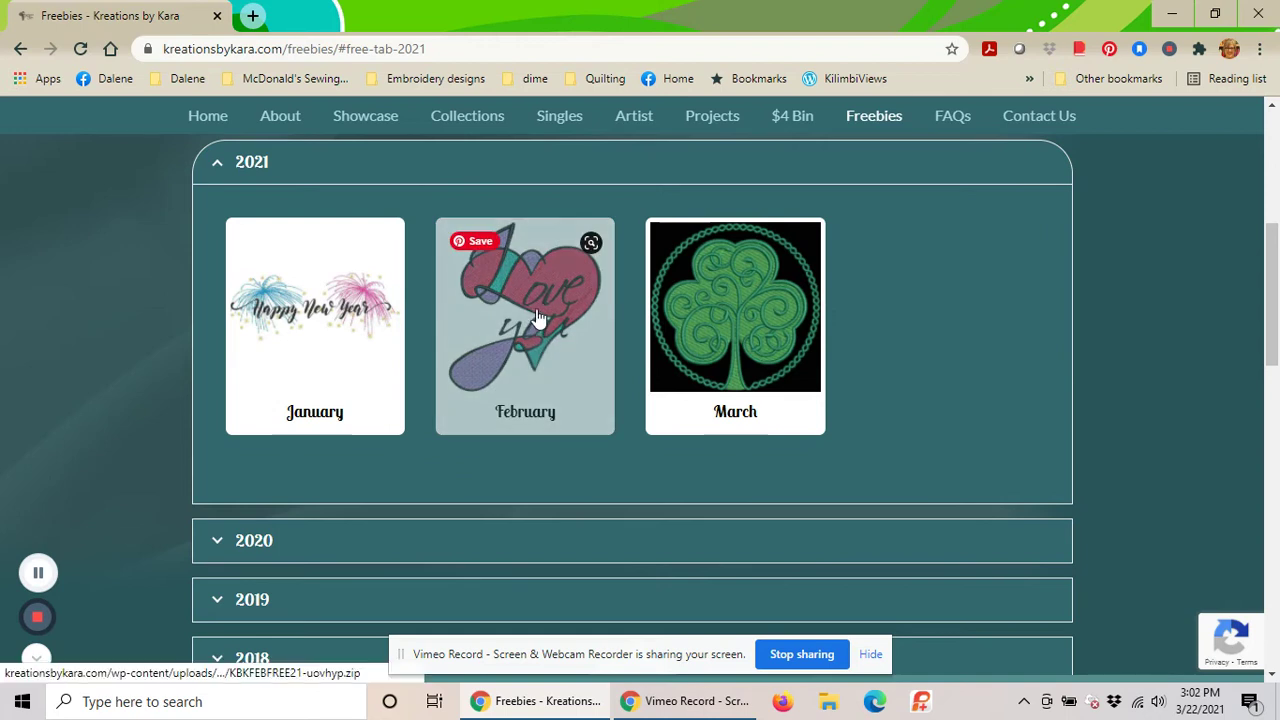
{"action": "left_click", "coordinate": [539, 368]}
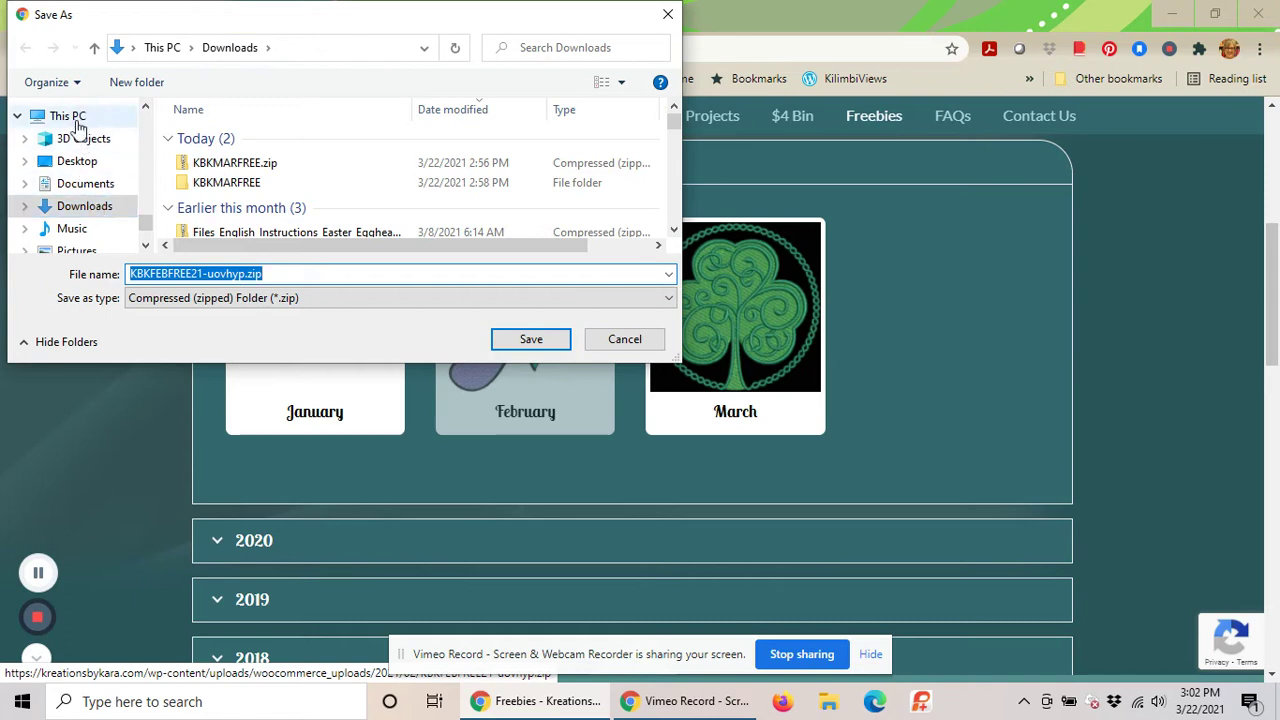
{"action": "left_click", "coordinate": [88, 210]}
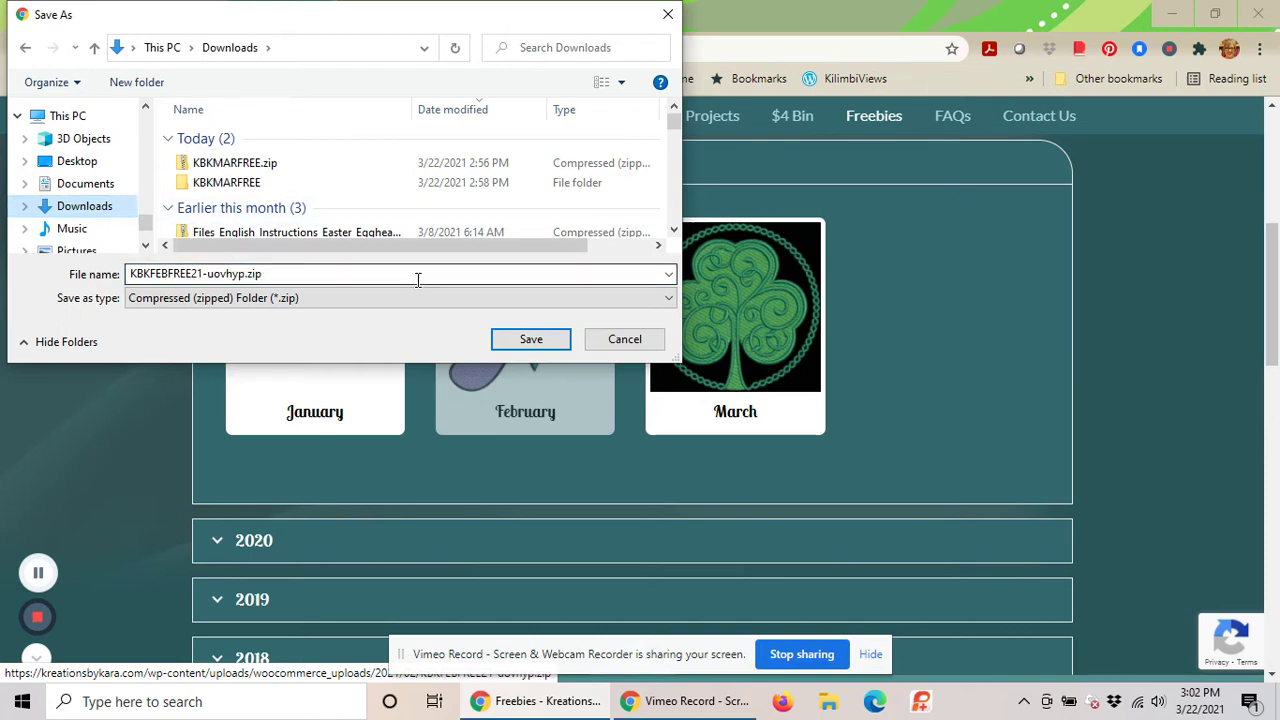
{"action": "left_click", "coordinate": [538, 341]}
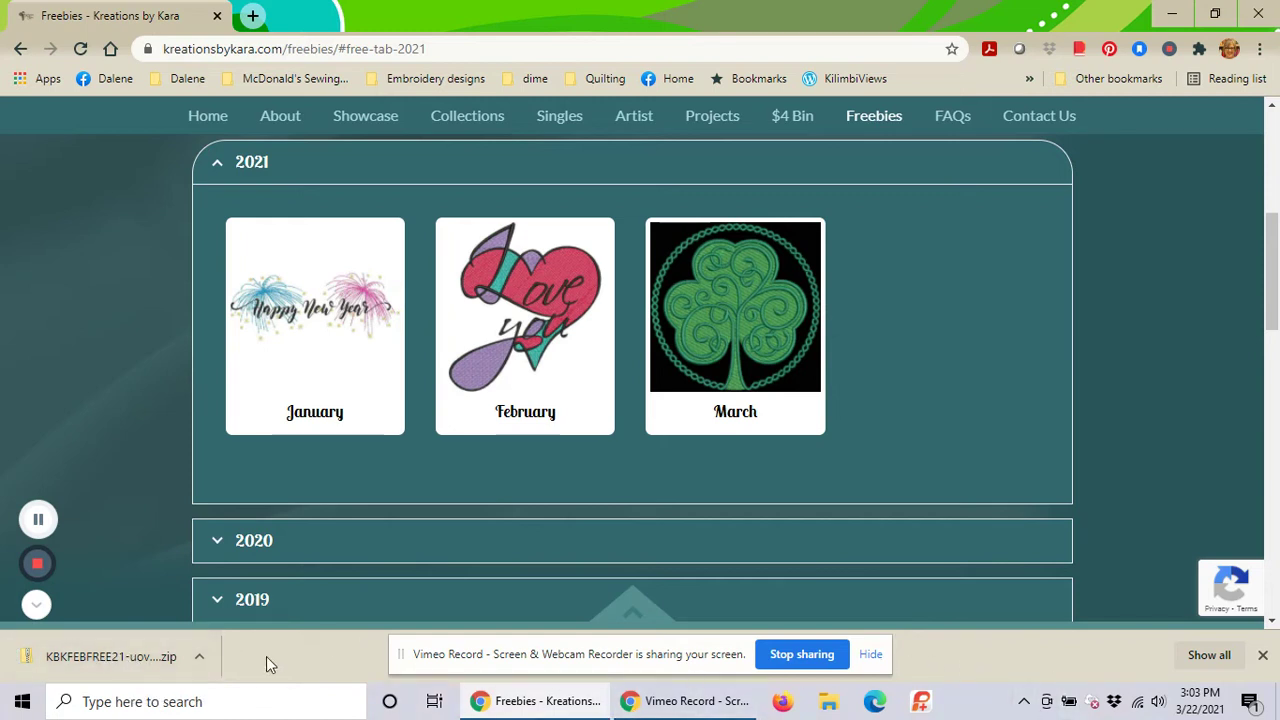
Step: Open the downloaded KBKFEBFREE21-uovhyp.zip archive and start extracting all of its contents
{"action": "left_click", "coordinate": [105, 662]}
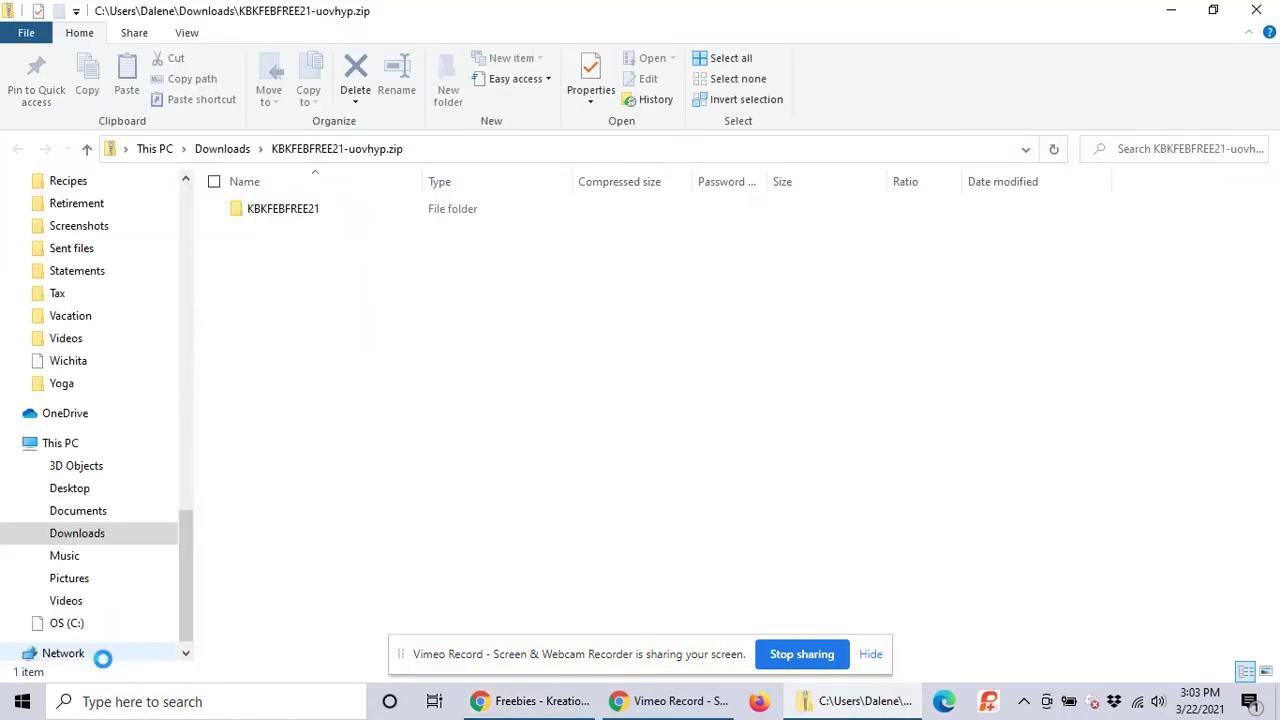
{"action": "left_click", "coordinate": [313, 210]}
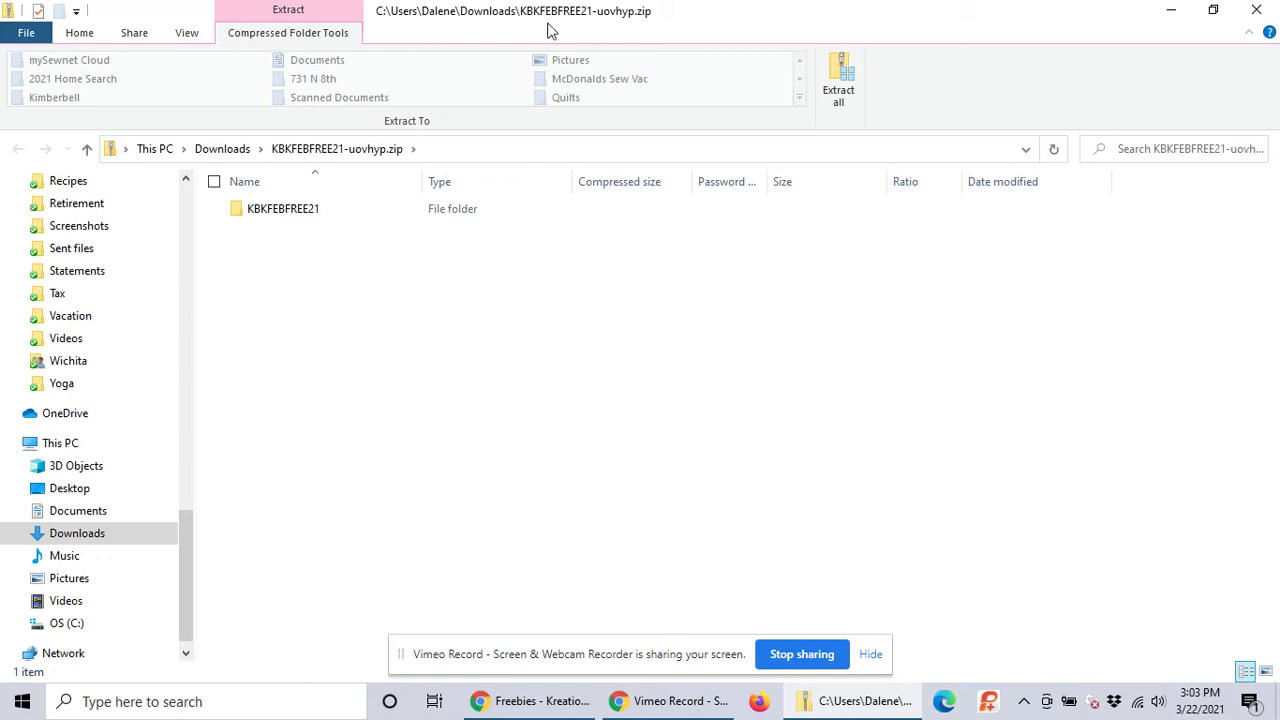
{"action": "left_click", "coordinate": [841, 88]}
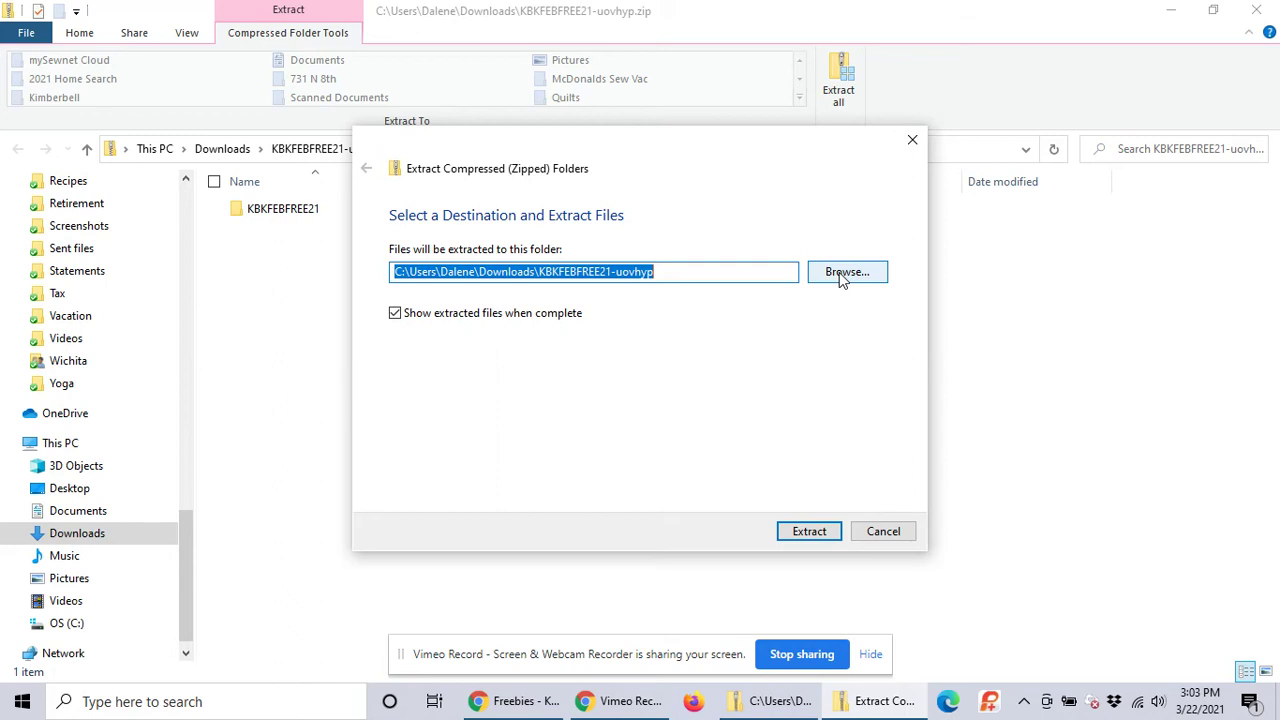
Step: Set the extraction destination to Dropbox\Patterns\embroidery\Free Designs and extract the files there
{"action": "left_click", "coordinate": [842, 279]}
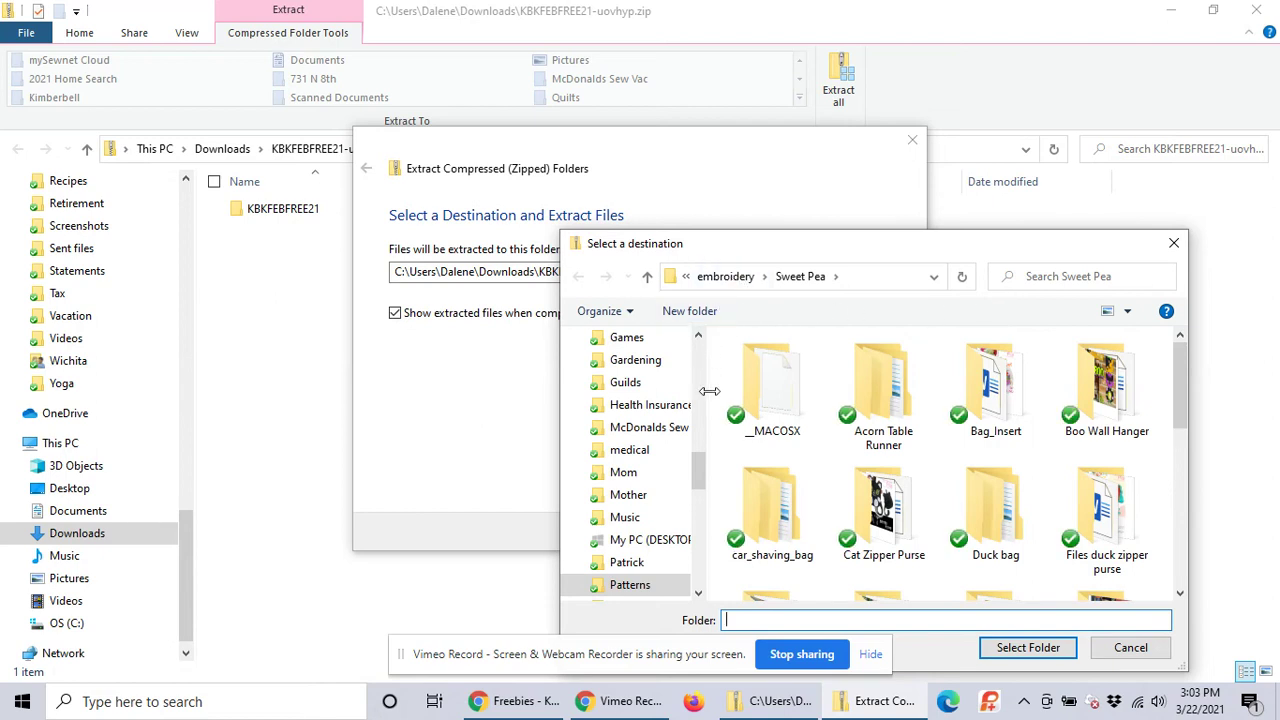
{"action": "scroll", "coordinate": [700, 482], "scroll_direction": "down", "scroll_amount": 2}
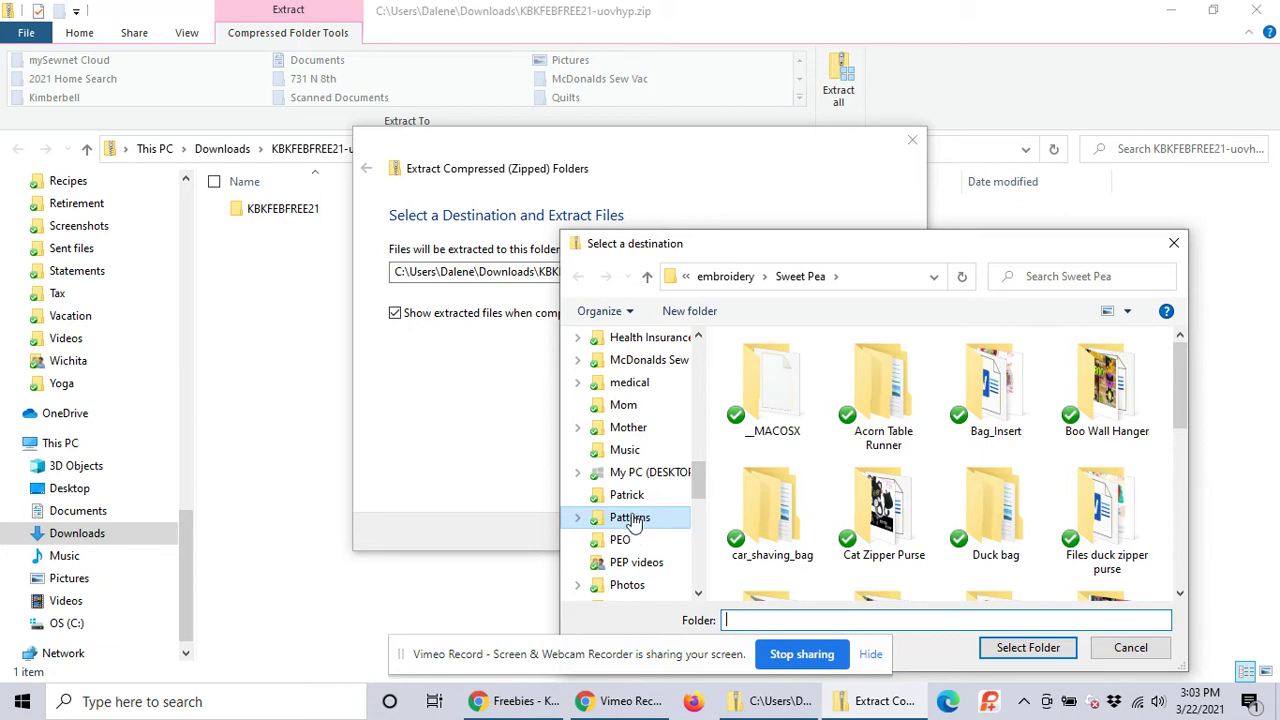
{"action": "left_click", "coordinate": [630, 518]}
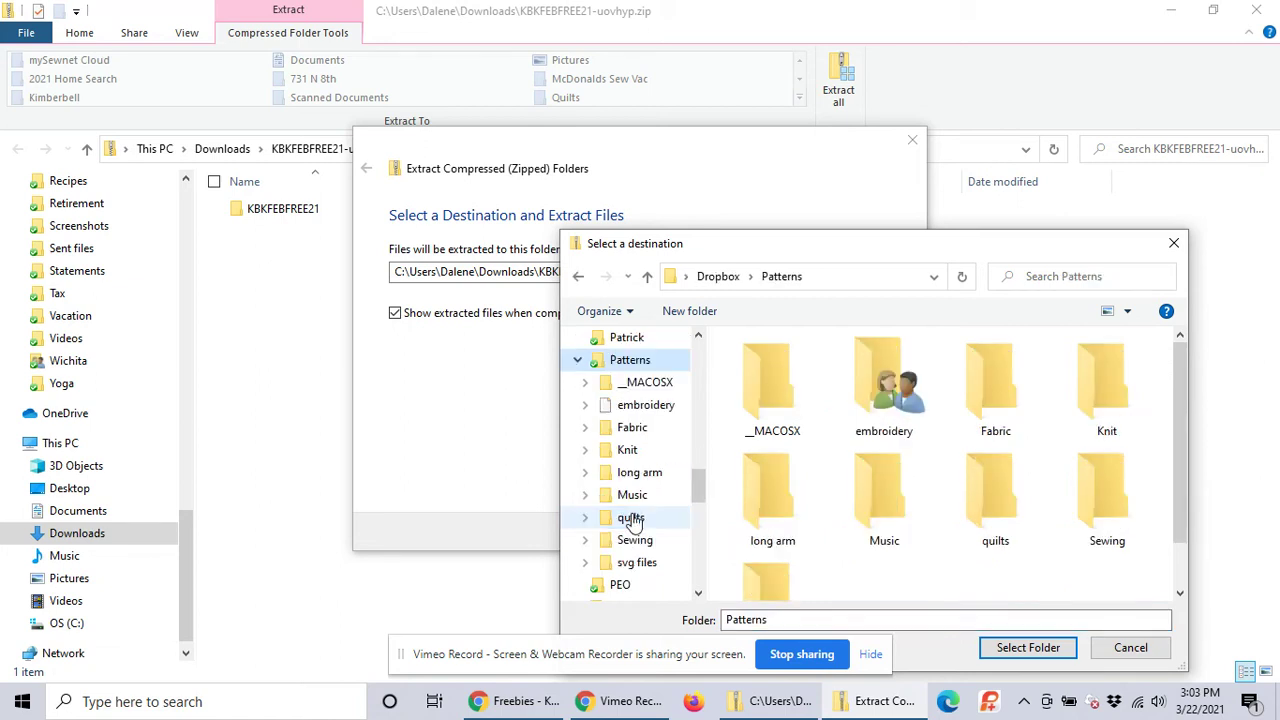
{"action": "left_click", "coordinate": [646, 406]}
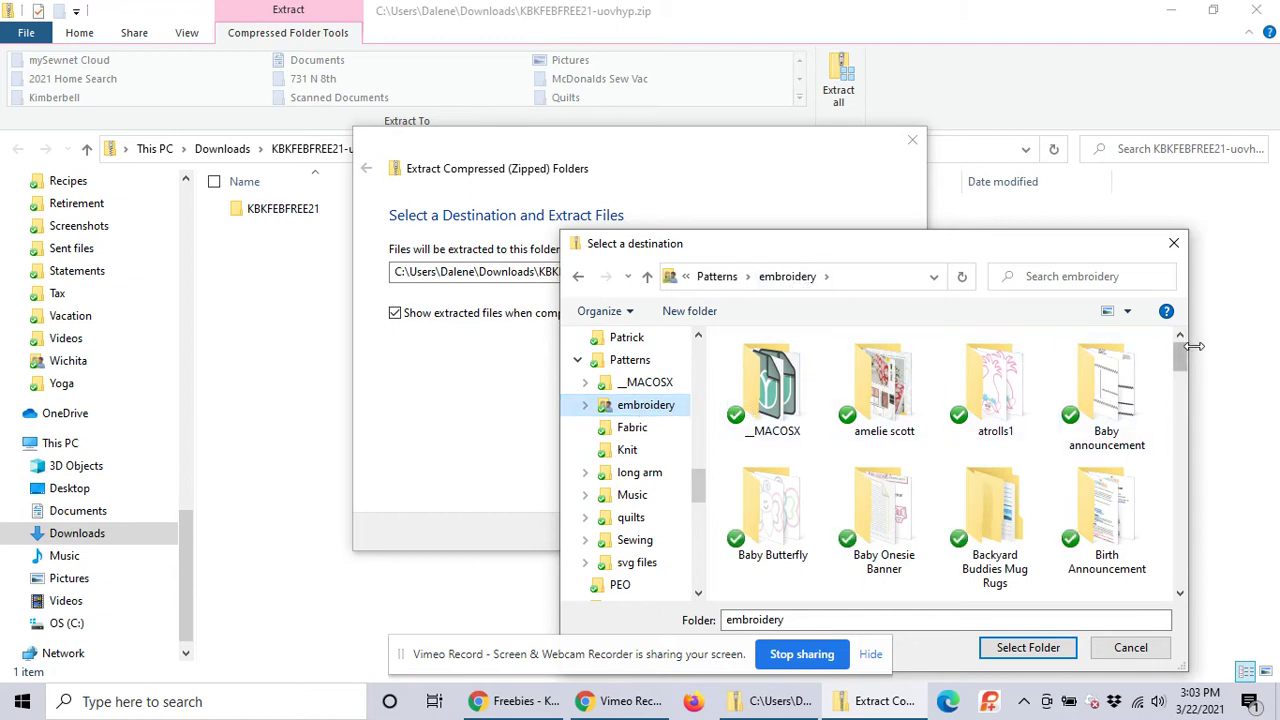
{"action": "left_click_drag", "start_coordinate": [1181, 356], "coordinate": [1182, 438]}
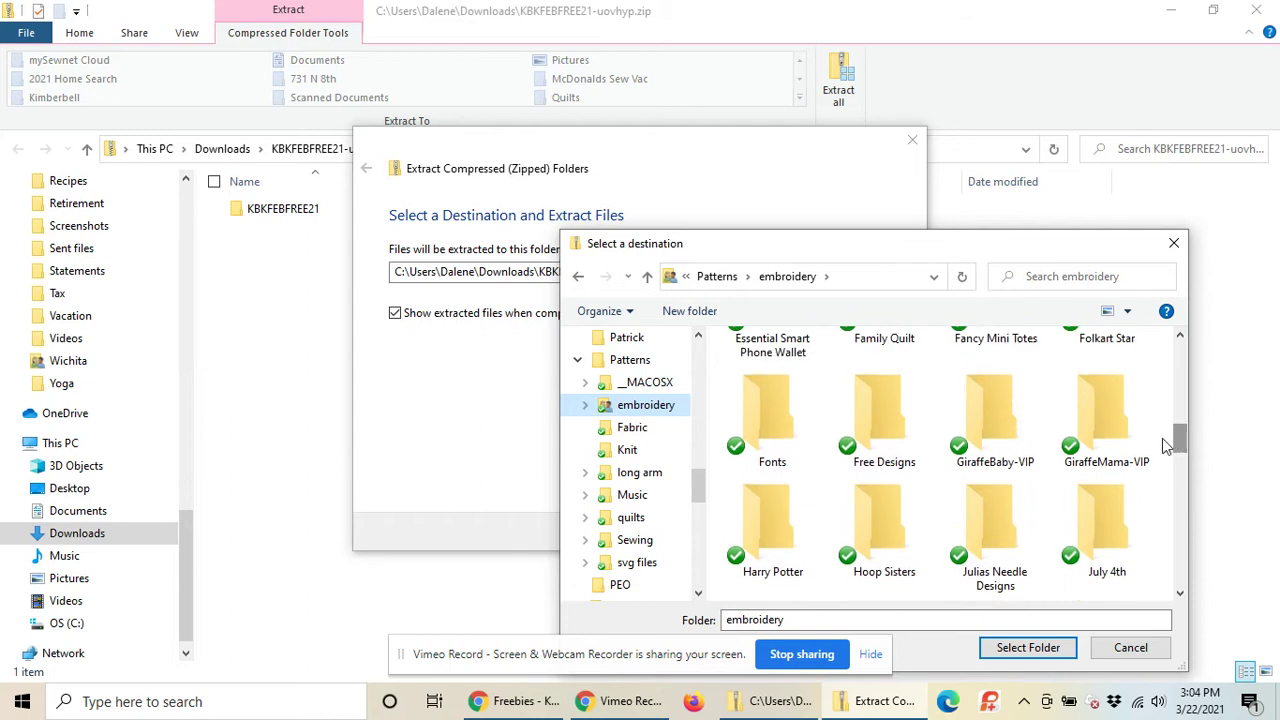
{"action": "left_click", "coordinate": [896, 406]}
{"action": "double_click", "coordinate": [896, 406]}
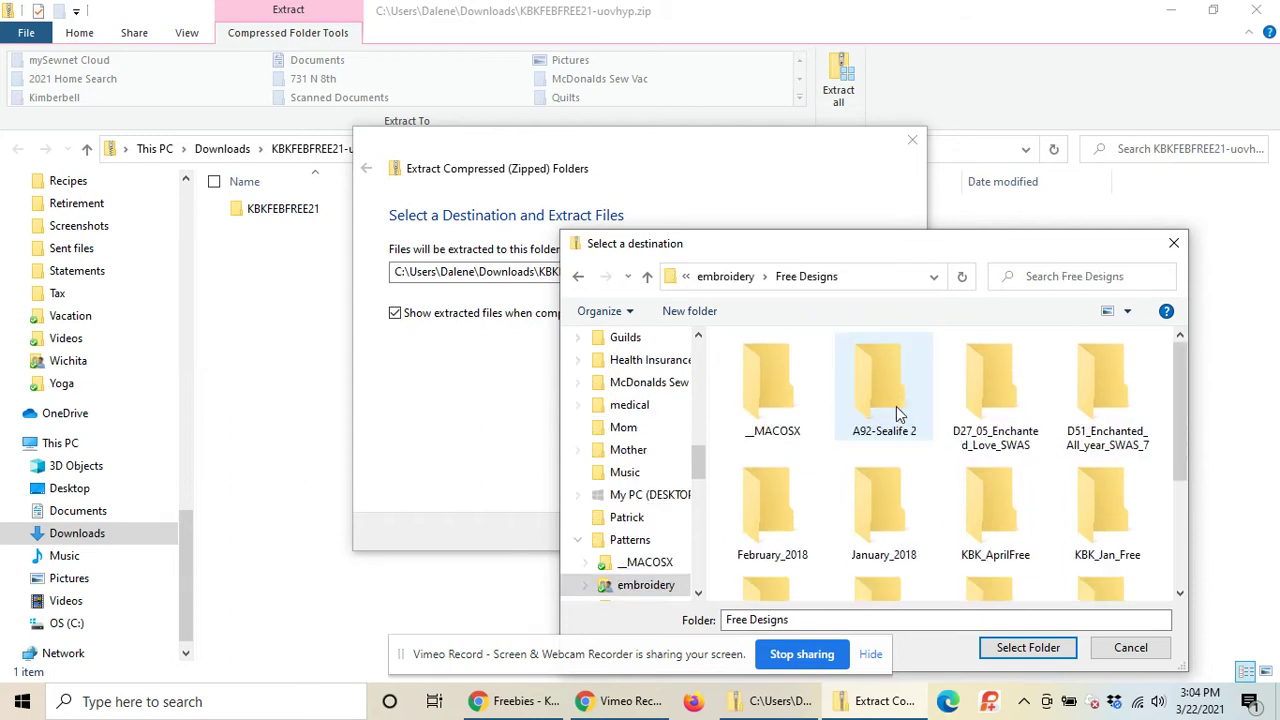
{"action": "left_click", "coordinate": [1045, 648]}
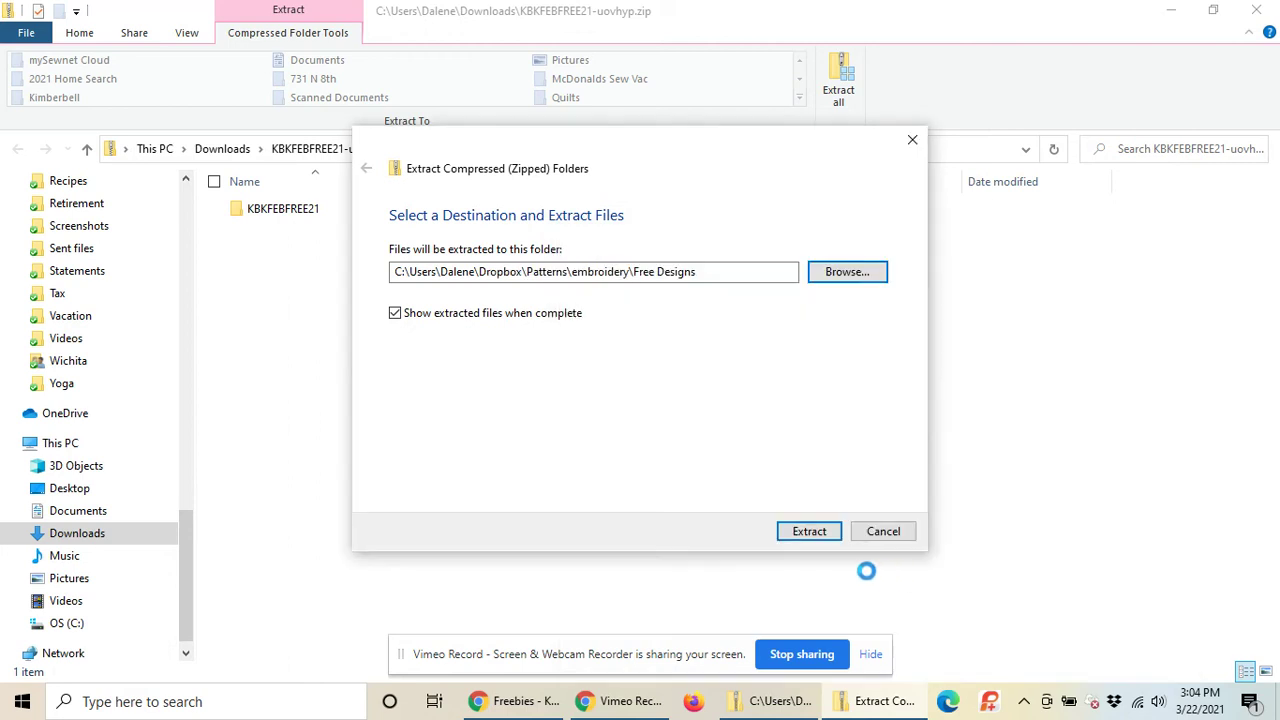
{"action": "left_click", "coordinate": [810, 531]}
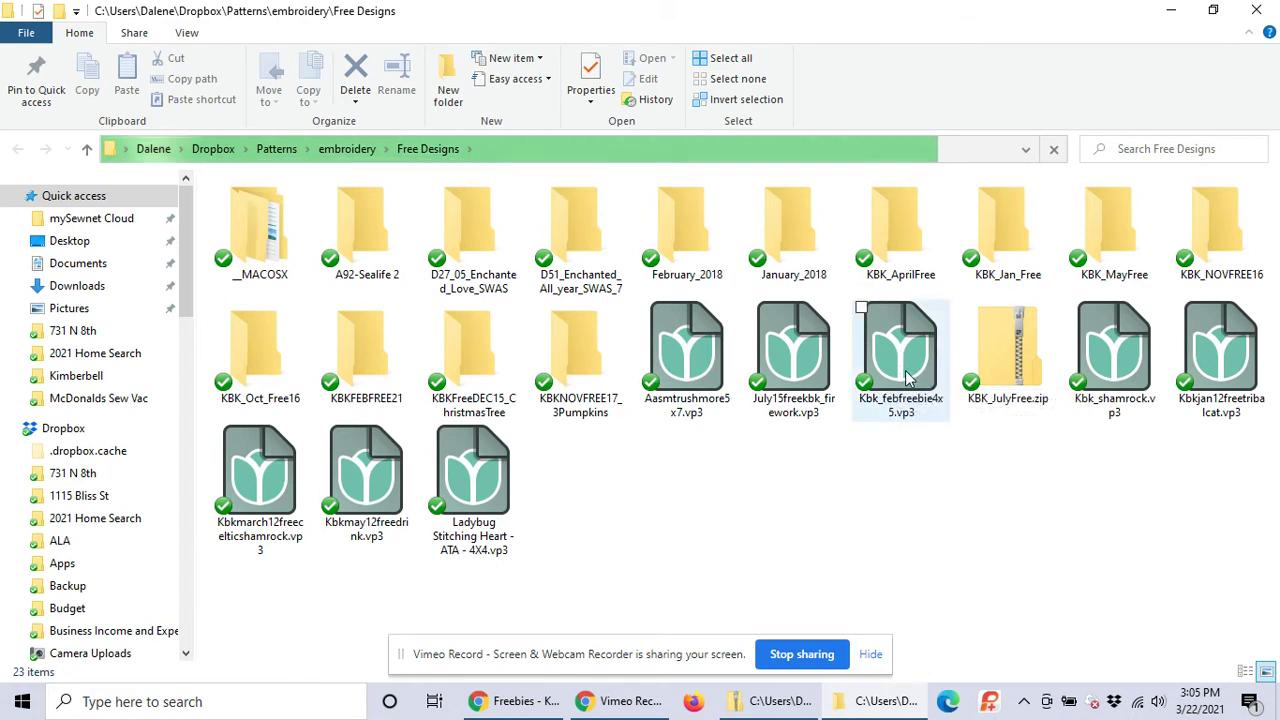
Step: Look over the contents of Free Designs and open the extracted KBKFEBFREE21 folder
{"action": "mouse_move", "coordinate": [902, 363]}
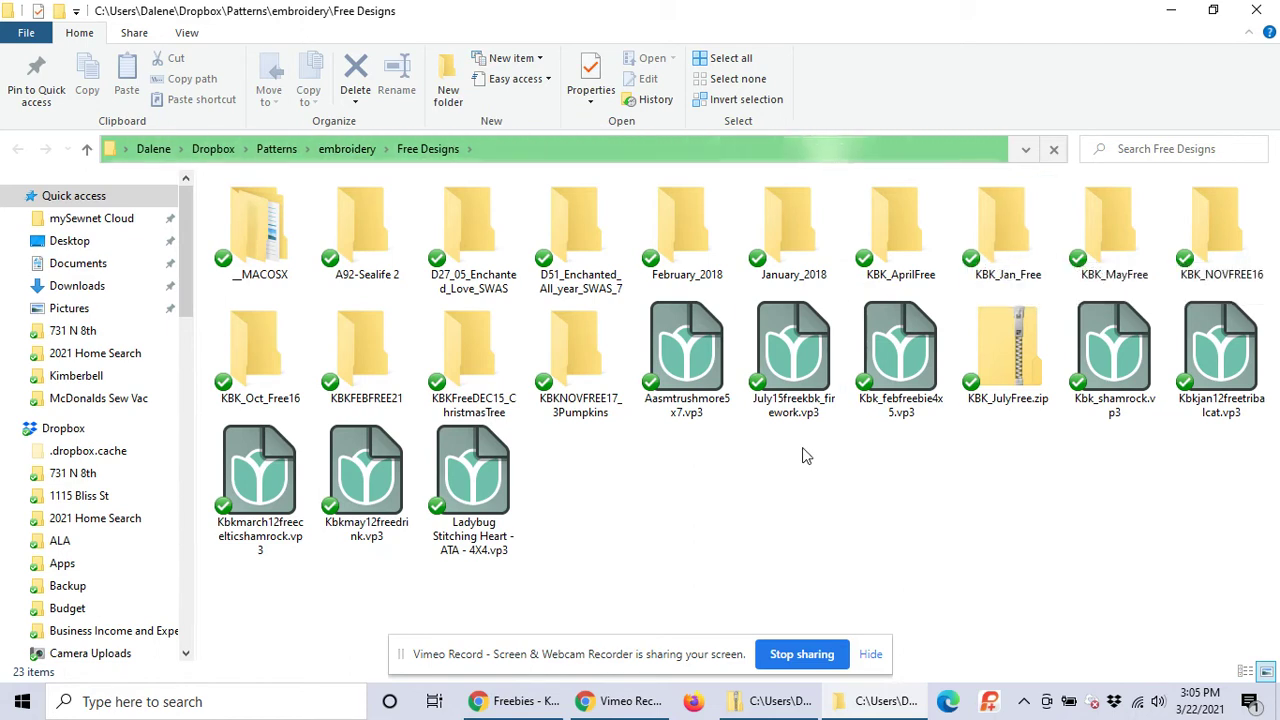
{"action": "mouse_move", "coordinate": [910, 418]}
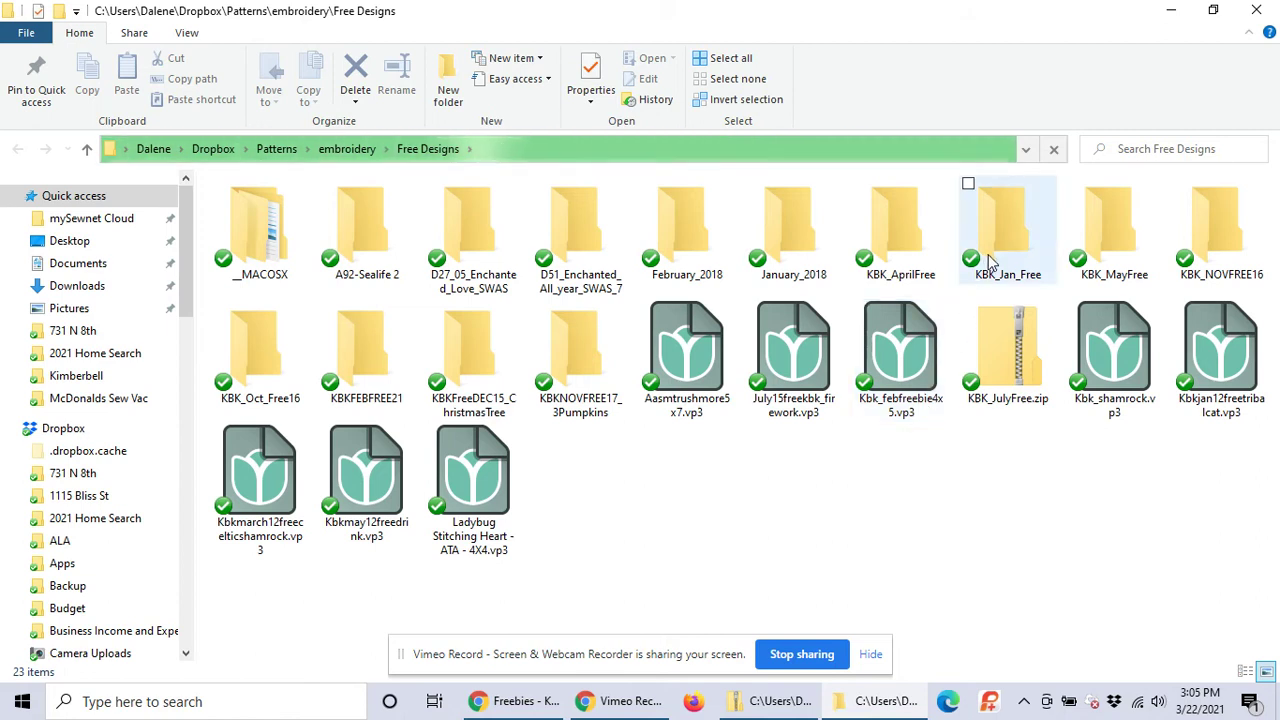
{"action": "mouse_move", "coordinate": [988, 262]}
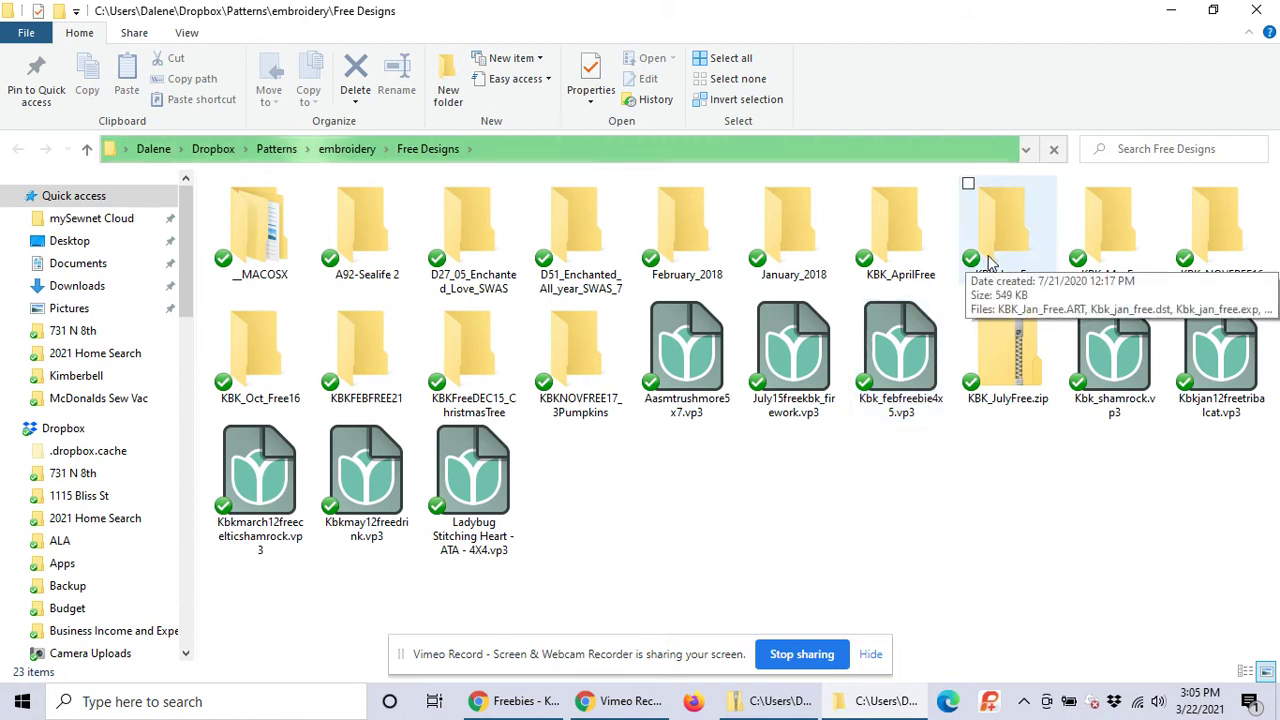
{"action": "left_click", "coordinate": [988, 262]}
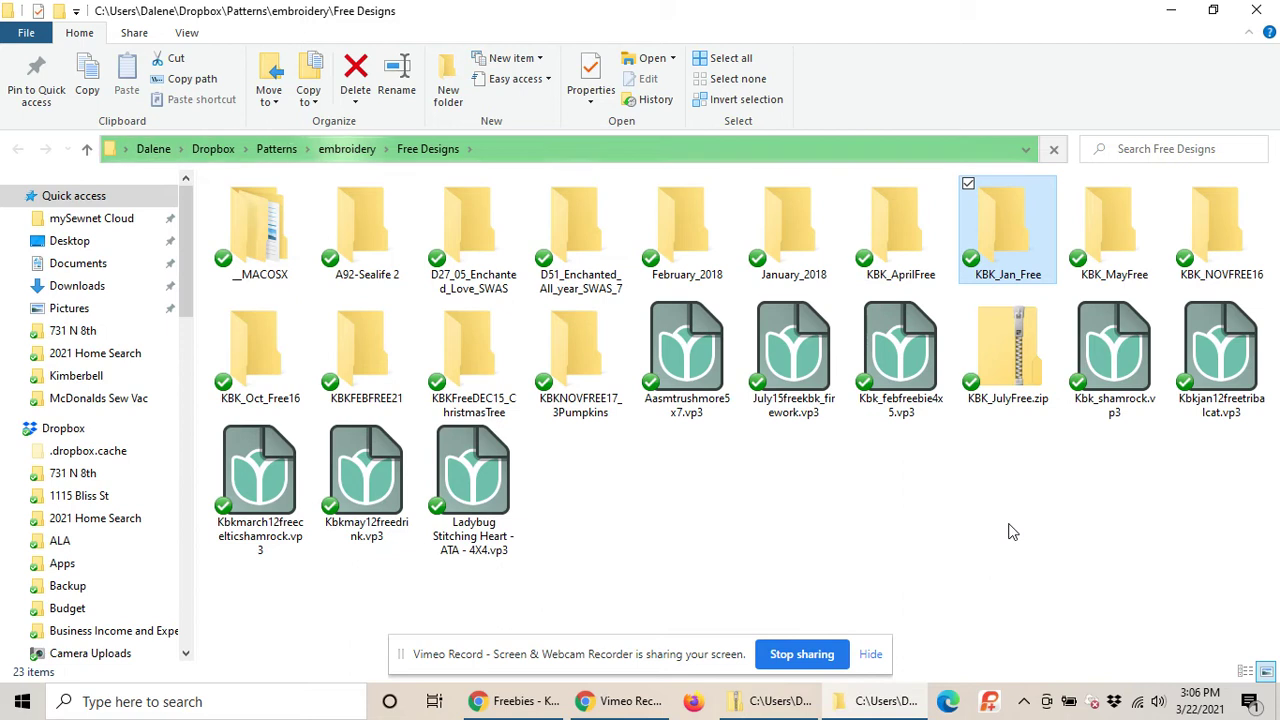
{"action": "left_click", "coordinate": [380, 370]}
{"action": "double_click", "coordinate": [380, 370]}
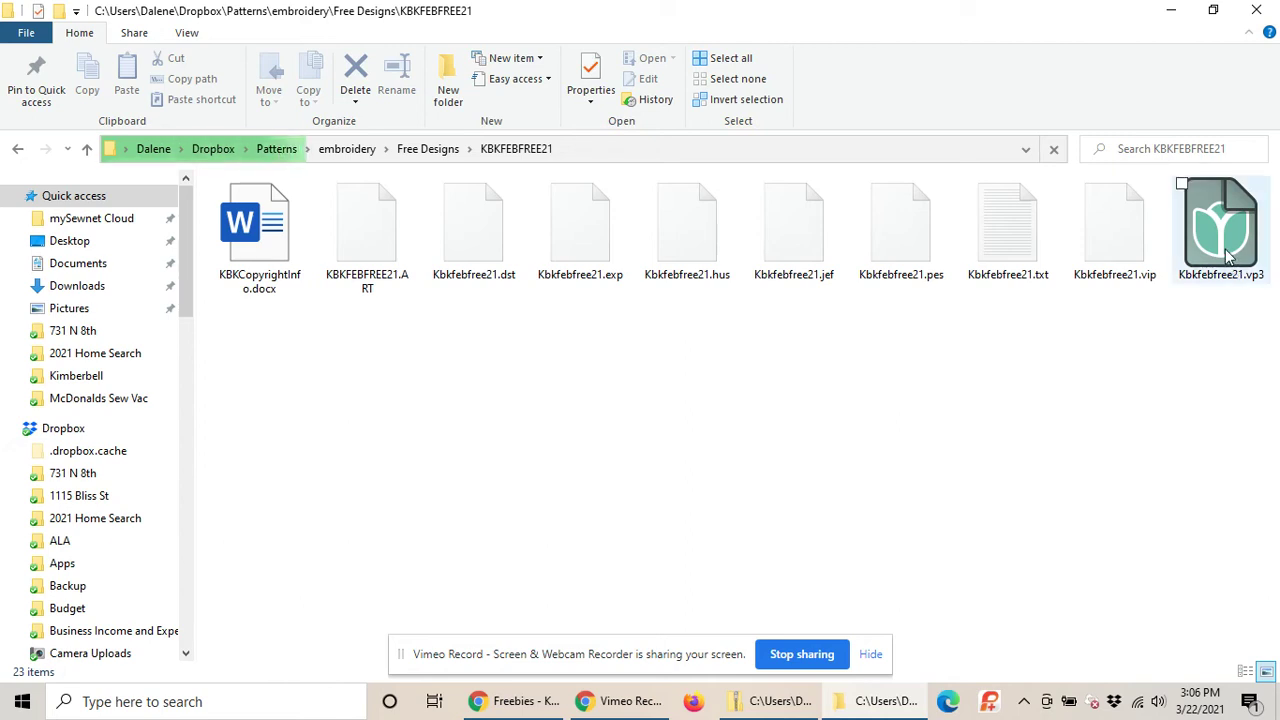
Step: Switch from the USB DISK (D:) window back to the KBKFEBFREE21 folder window
{"action": "mouse_move", "coordinate": [1229, 256]}
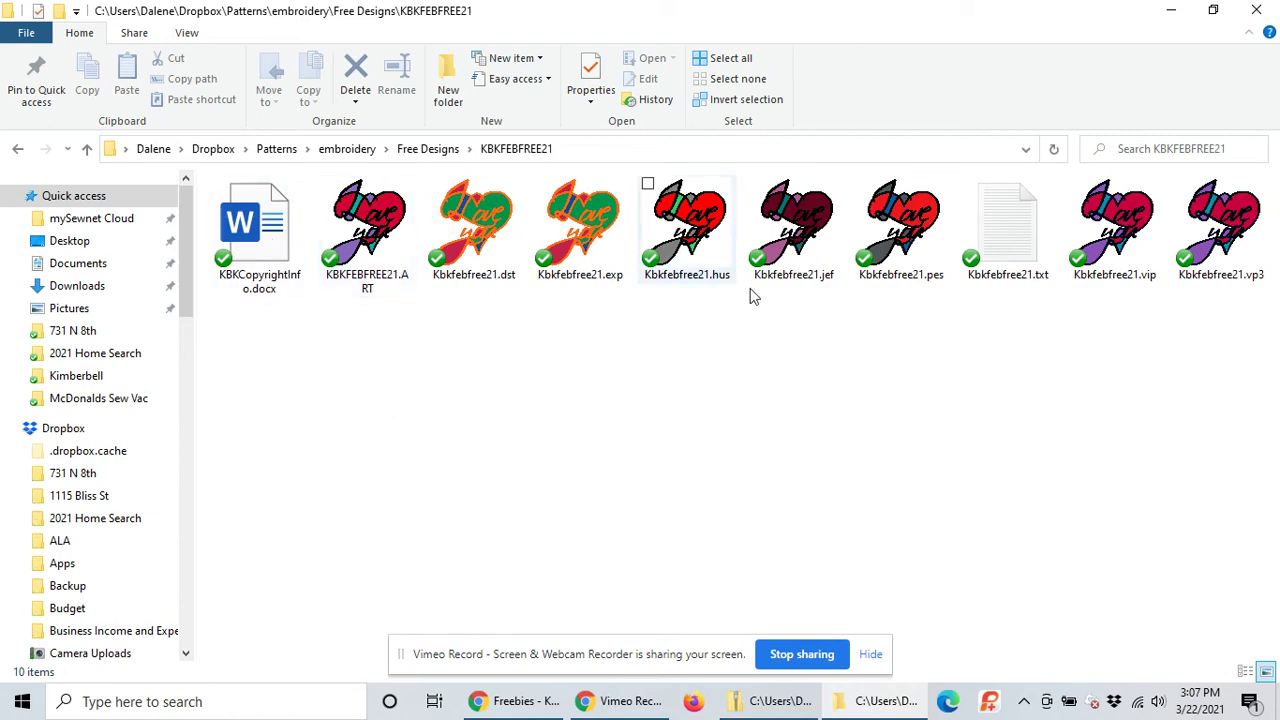
{"action": "left_click", "coordinate": [1230, 230]}
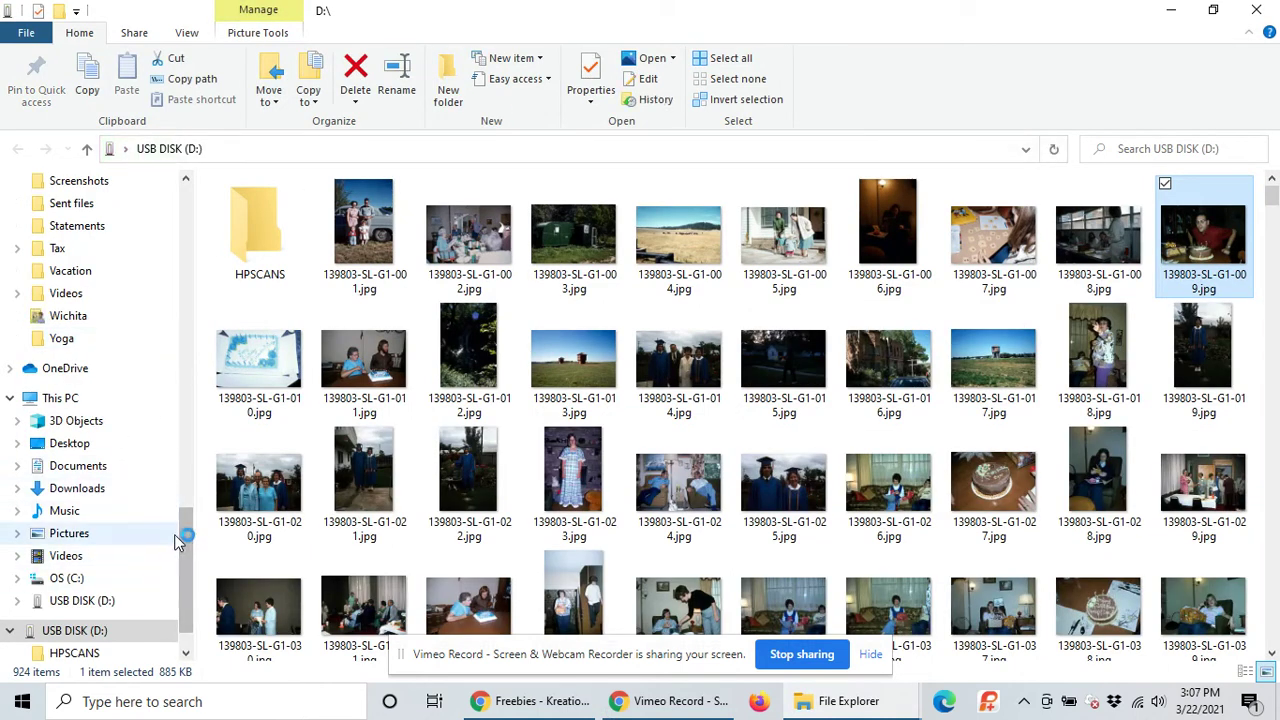
{"action": "left_click", "coordinate": [845, 703]}
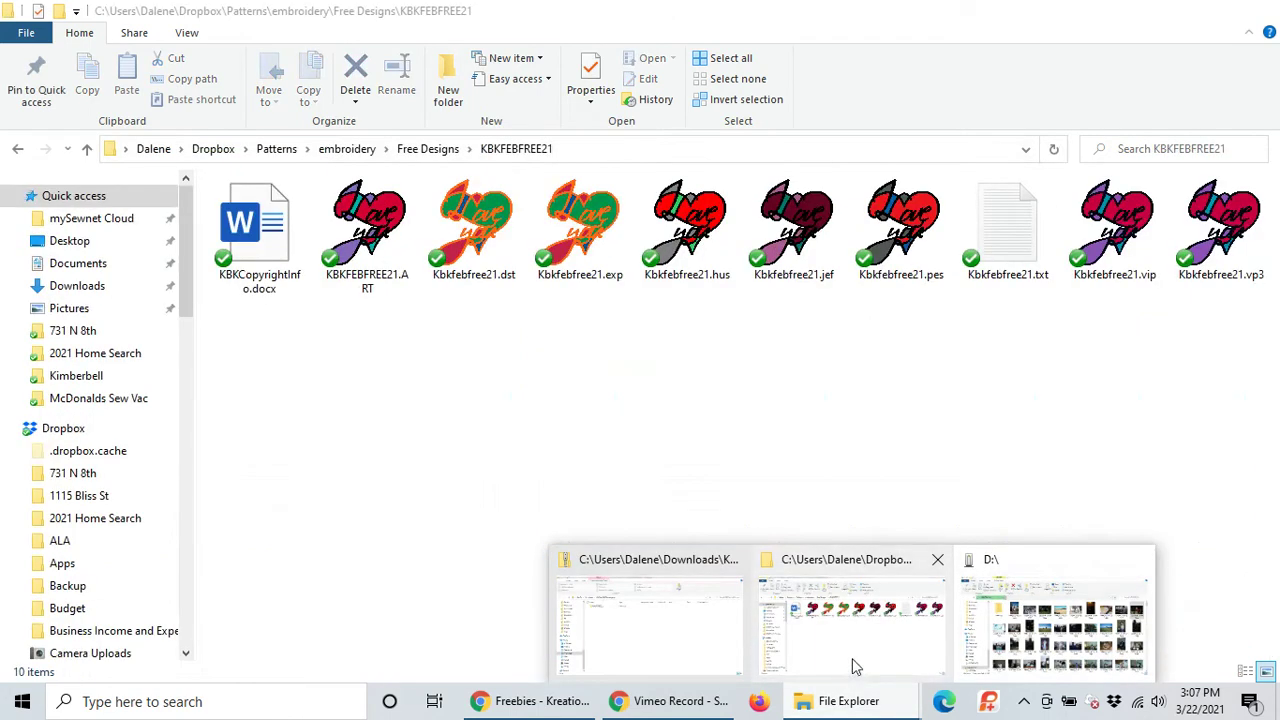
{"action": "left_click", "coordinate": [852, 668]}
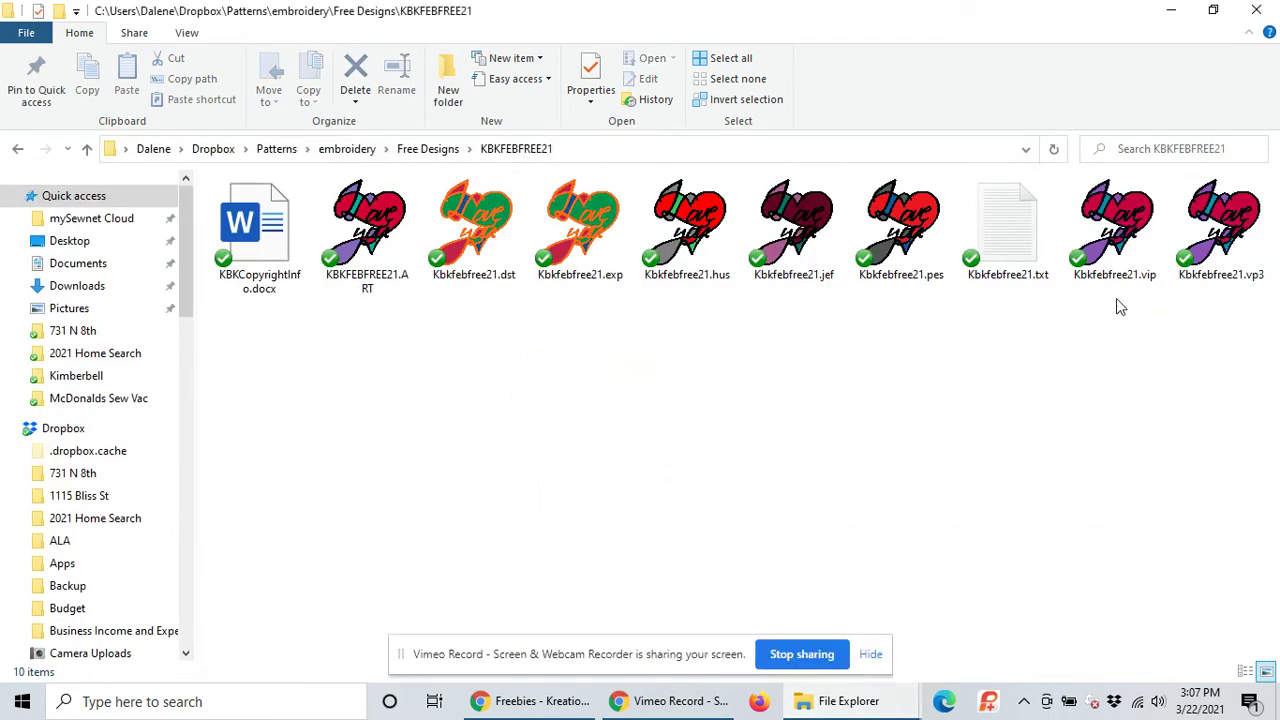
Step: Start copying Kbkfebfree21.vp3 to a chosen location and collapse Dropbox in the destination tree to reach the drives
{"action": "double_click", "coordinate": [1222, 247]}
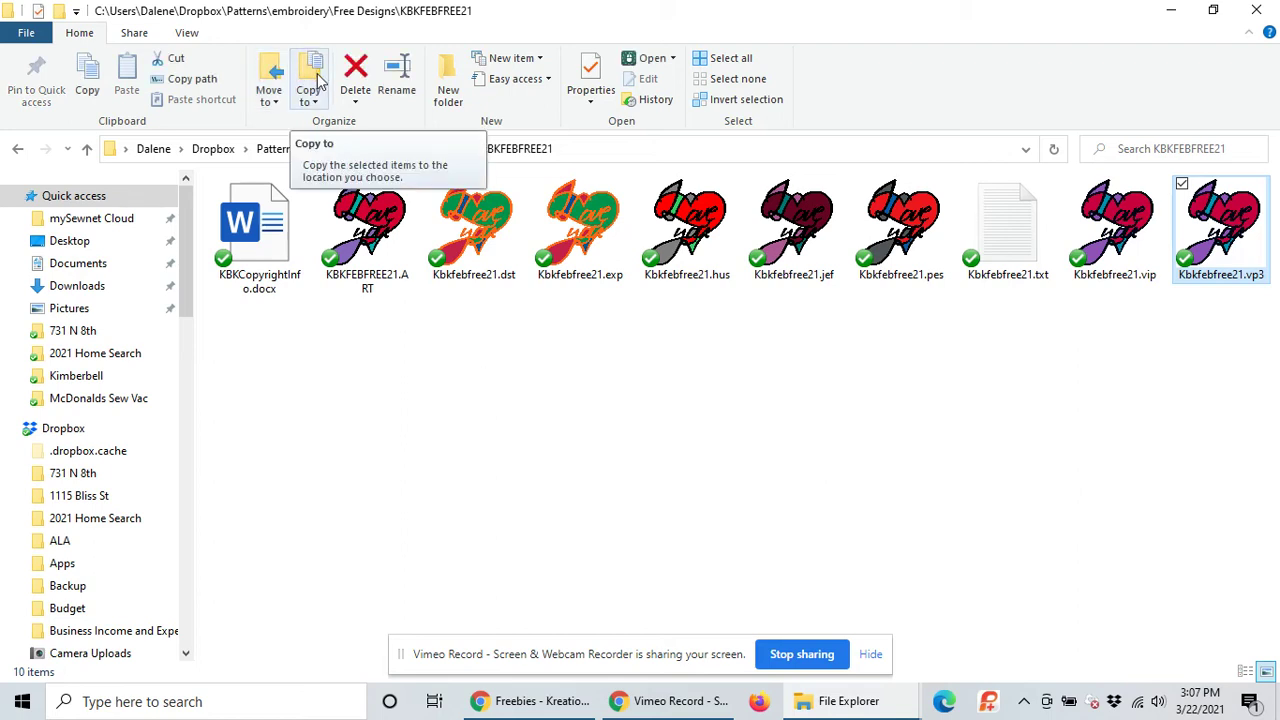
{"action": "left_click", "coordinate": [318, 80]}
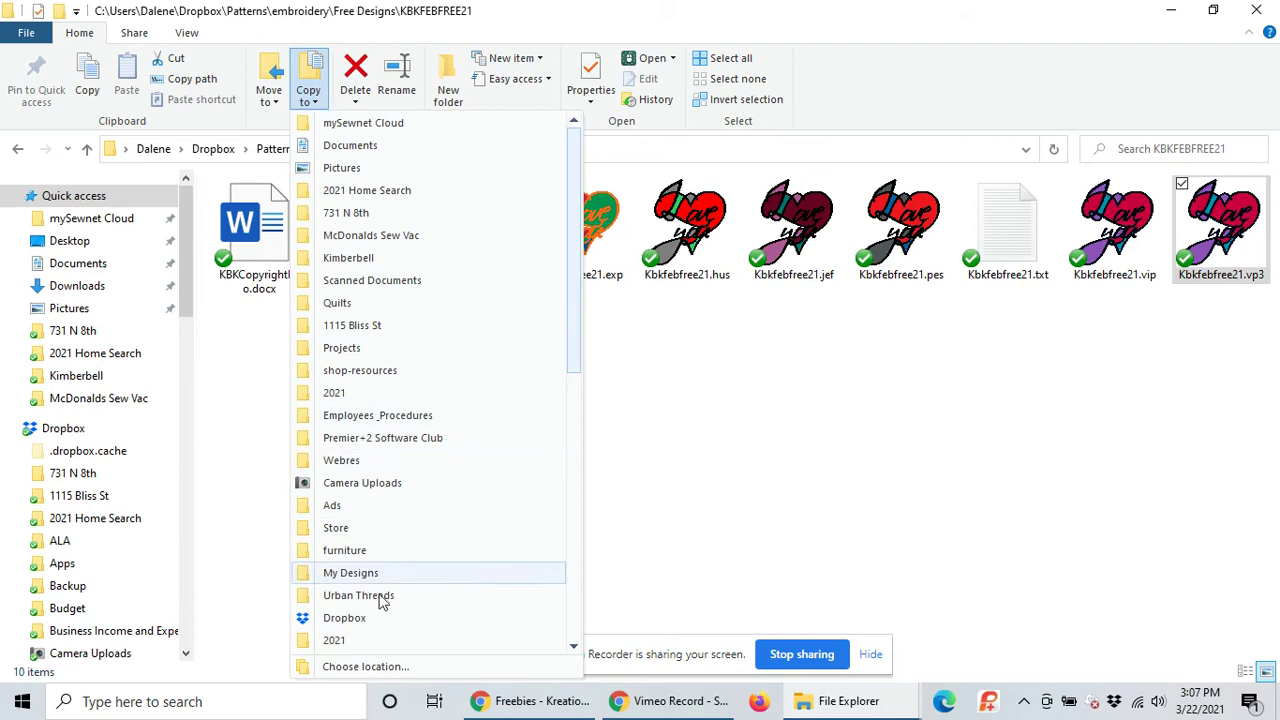
{"action": "left_click", "coordinate": [365, 666]}
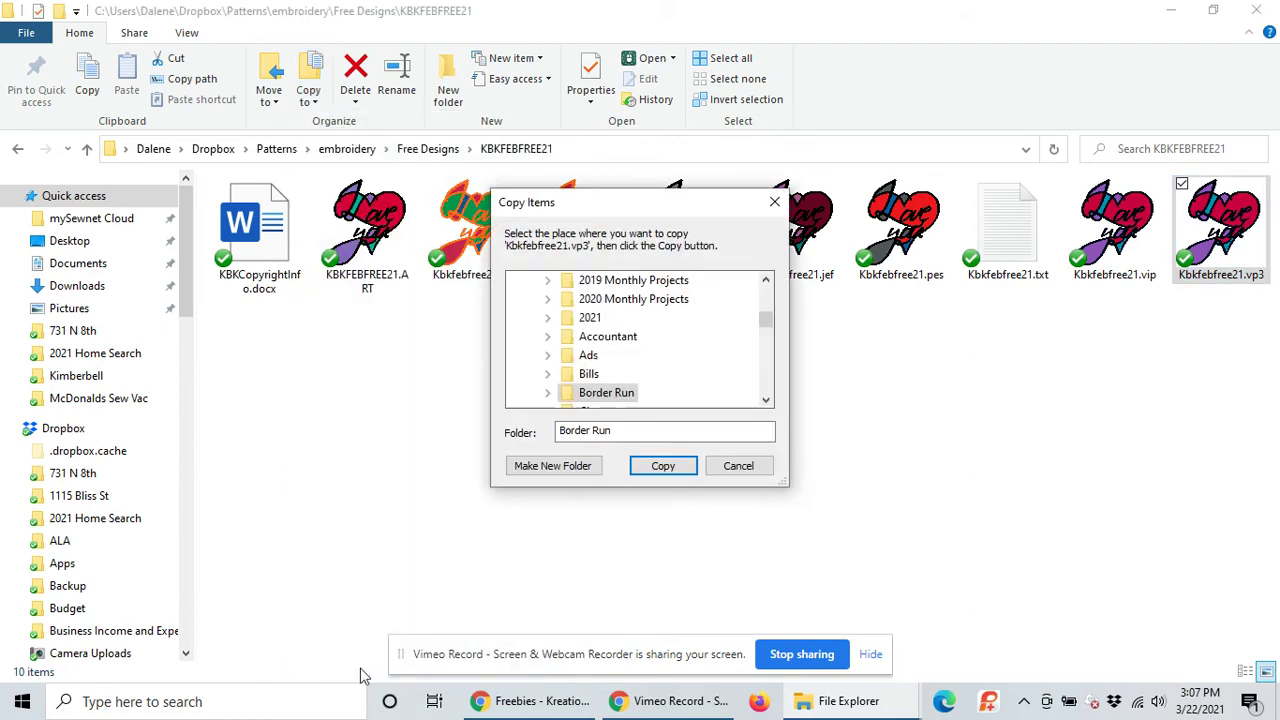
{"action": "left_click", "coordinate": [766, 401]}
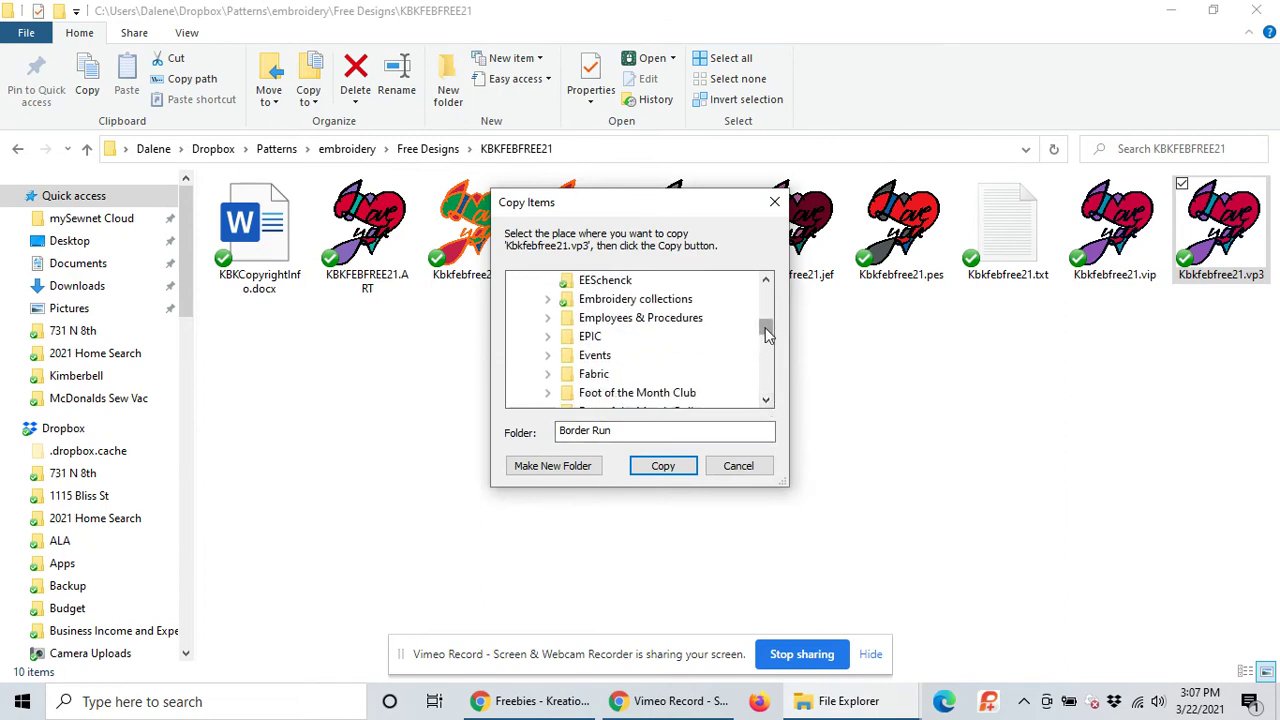
{"action": "left_click_drag", "start_coordinate": [766, 326], "coordinate": [768, 290]}
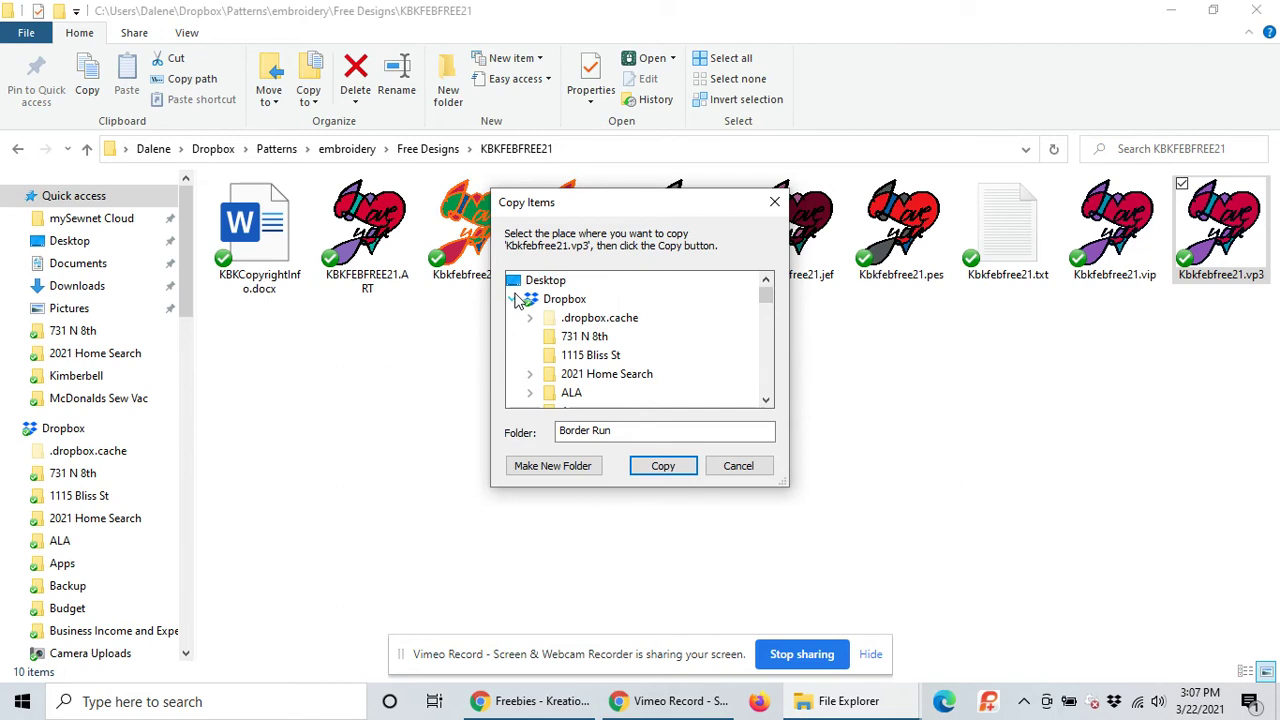
{"action": "left_click", "coordinate": [513, 300]}
{"action": "left_click", "coordinate": [522, 300]}
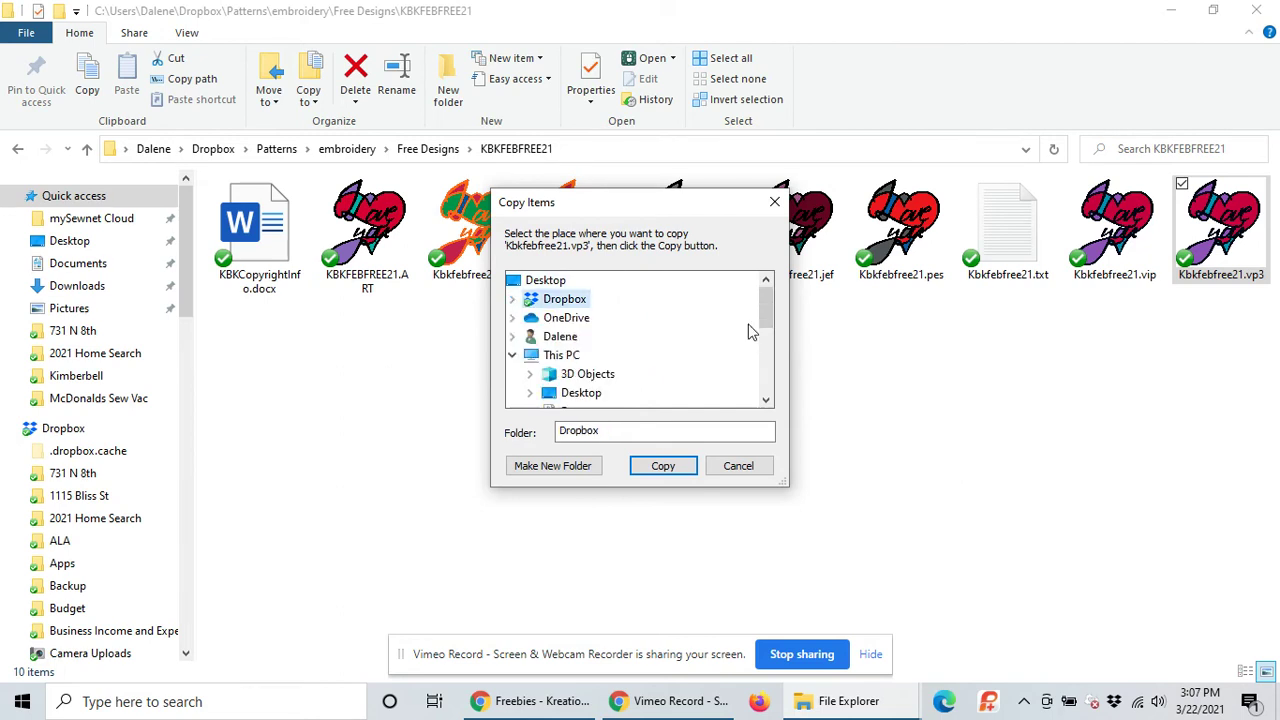
{"action": "left_click", "coordinate": [766, 401]}
{"action": "left_click_drag", "start_coordinate": [766, 401], "coordinate": [766, 401]}
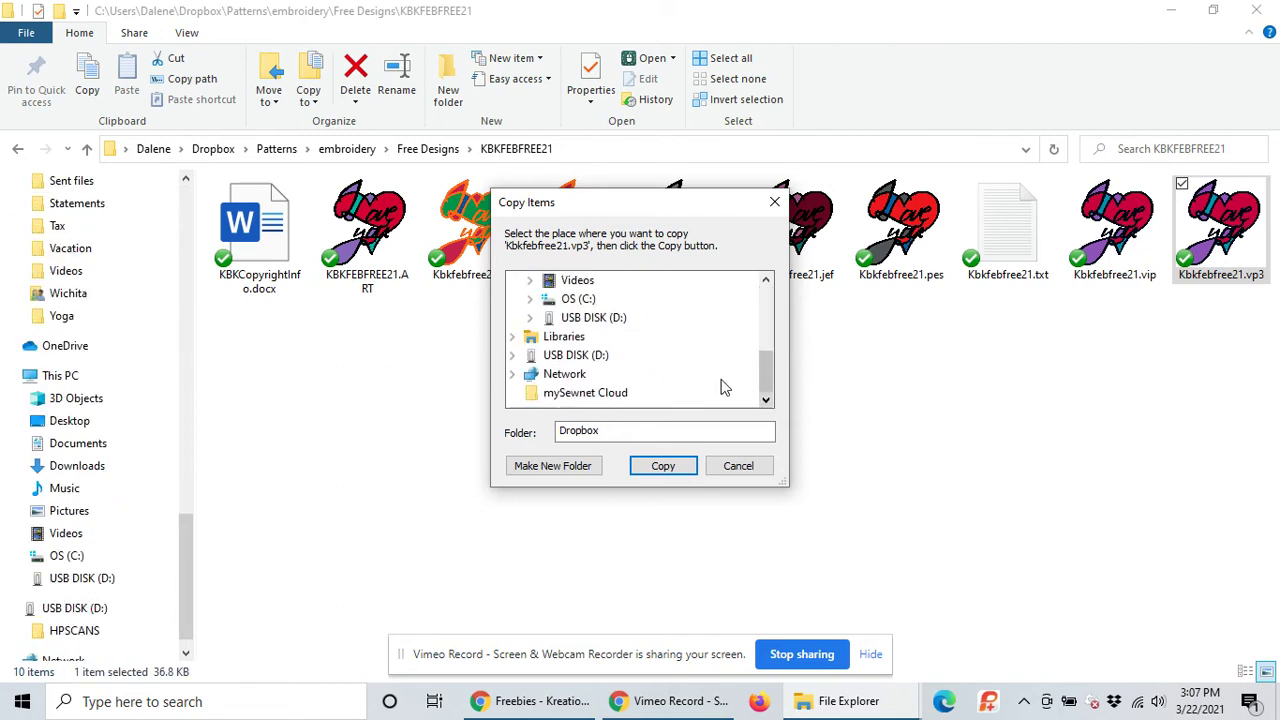
Step: Set USB DISK (D:) as the copy destination and copy the file there without its properties
{"action": "left_click", "coordinate": [596, 320]}
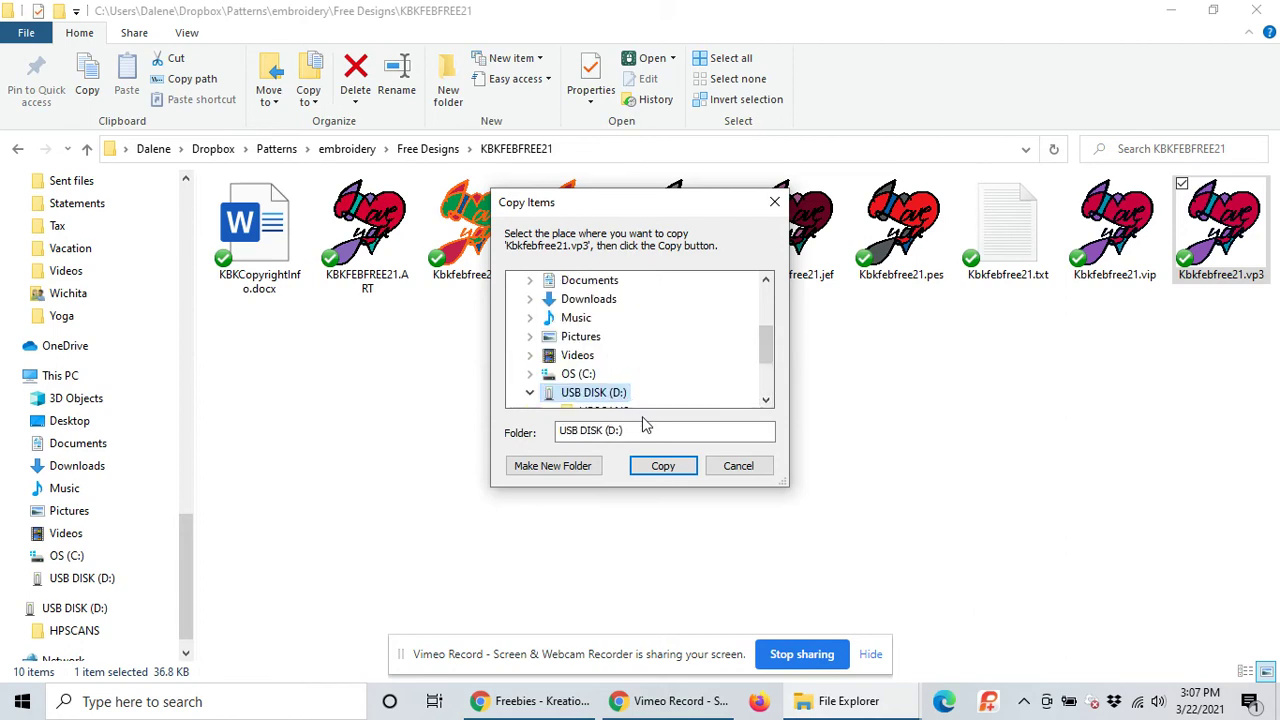
{"action": "left_click", "coordinate": [766, 401]}
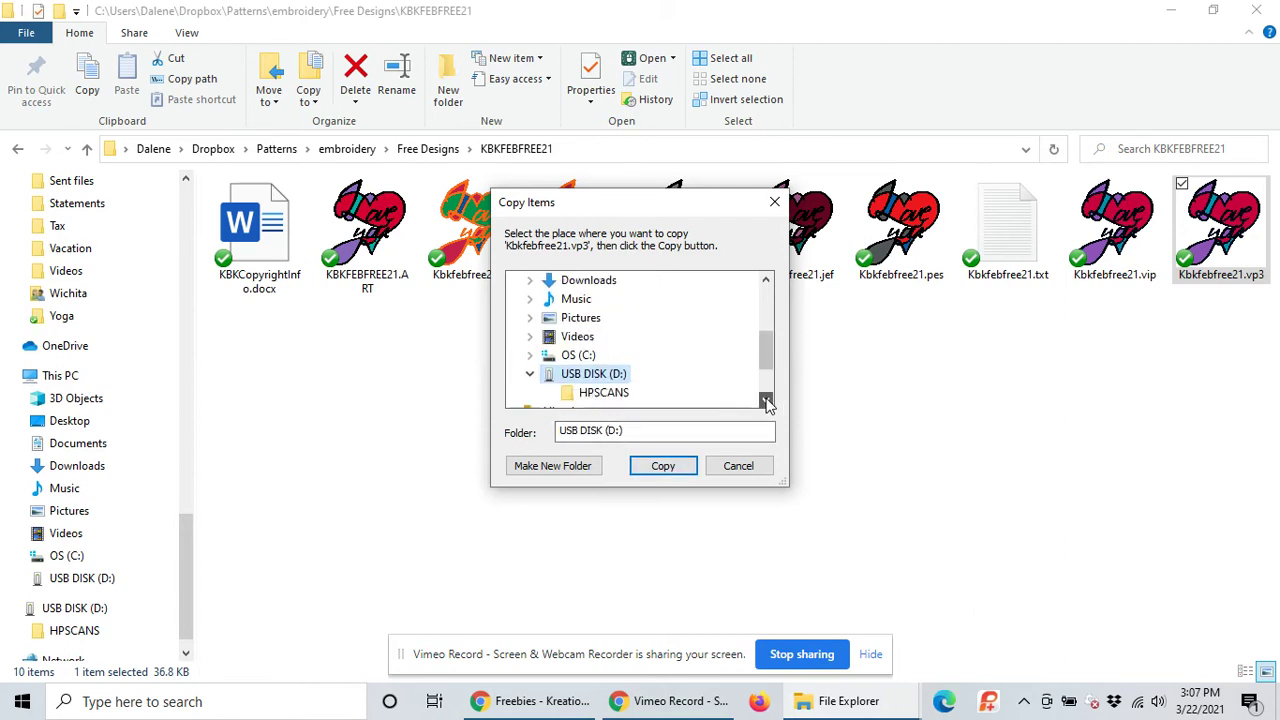
{"action": "left_click", "coordinate": [766, 401]}
{"action": "left_click", "coordinate": [766, 401]}
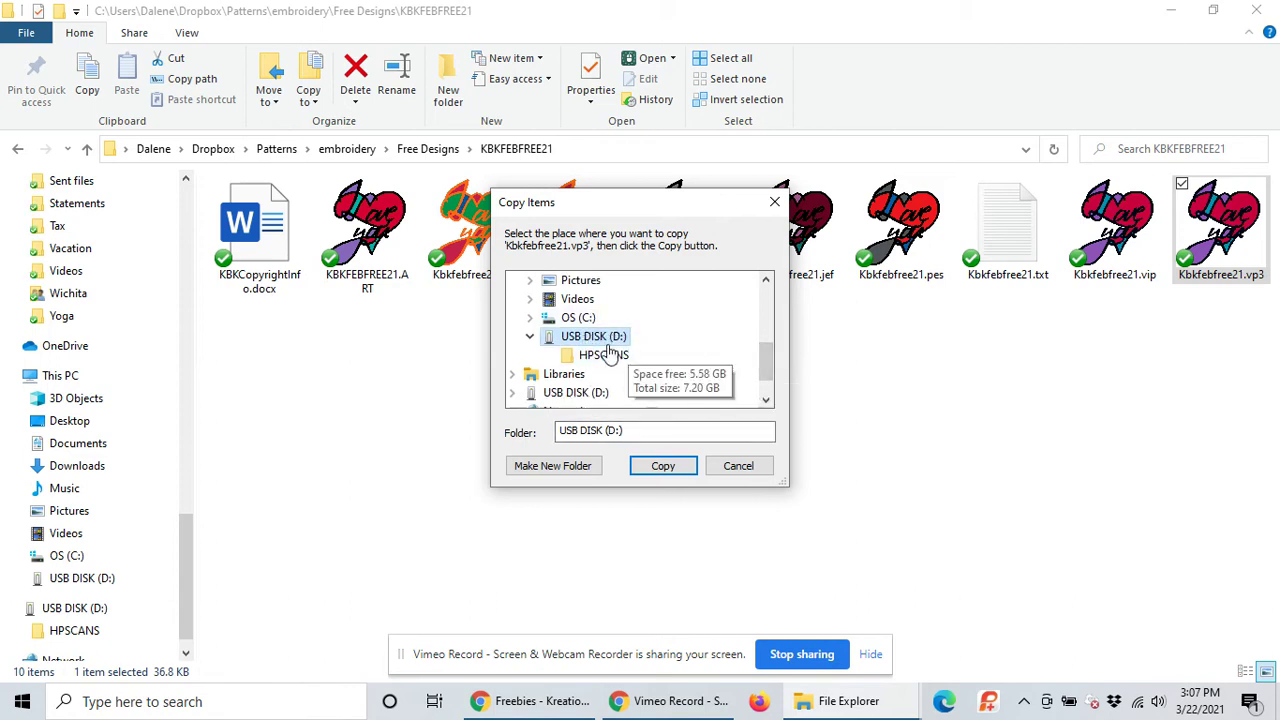
{"action": "left_click", "coordinate": [655, 470]}
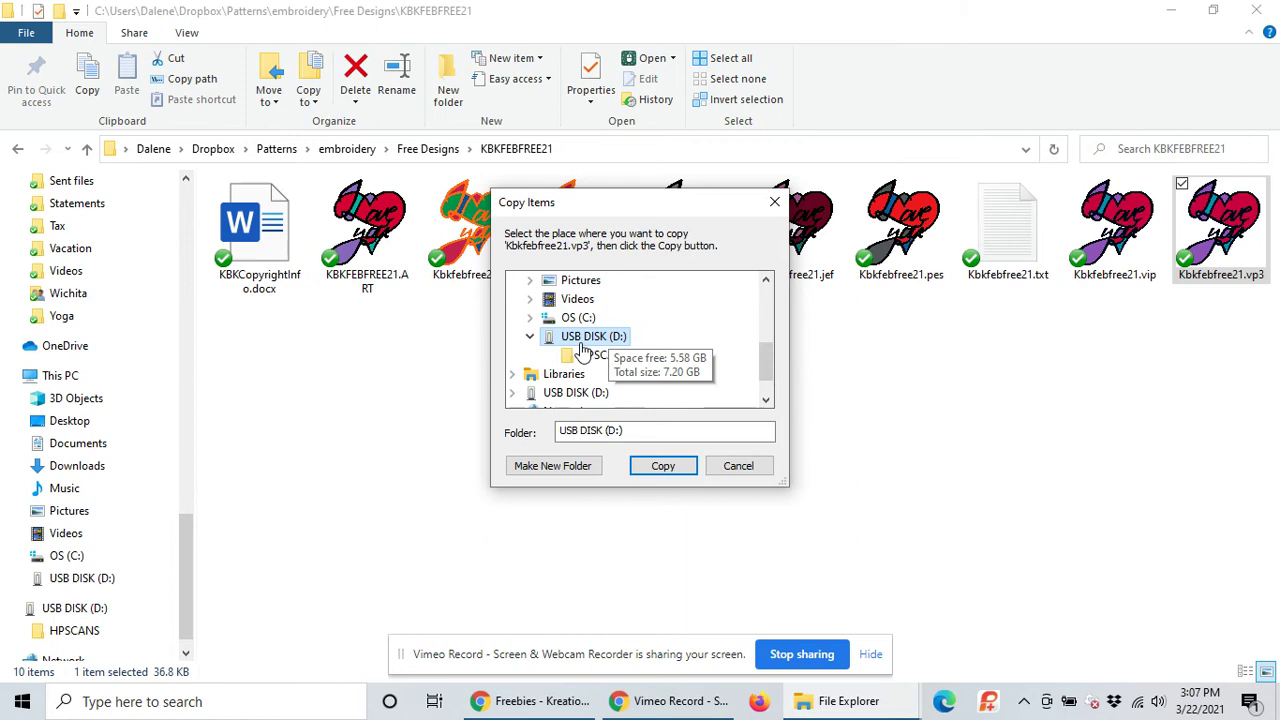
{"action": "left_click", "coordinate": [664, 466]}
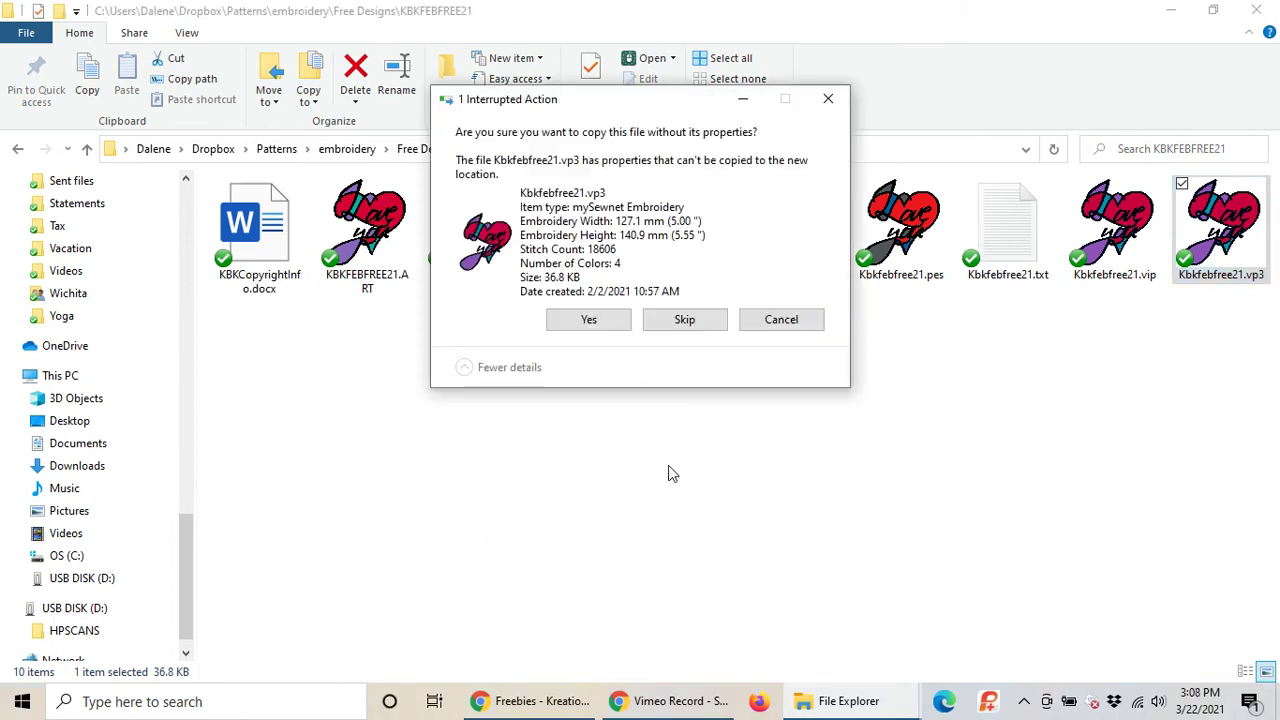
{"action": "left_click", "coordinate": [590, 320]}
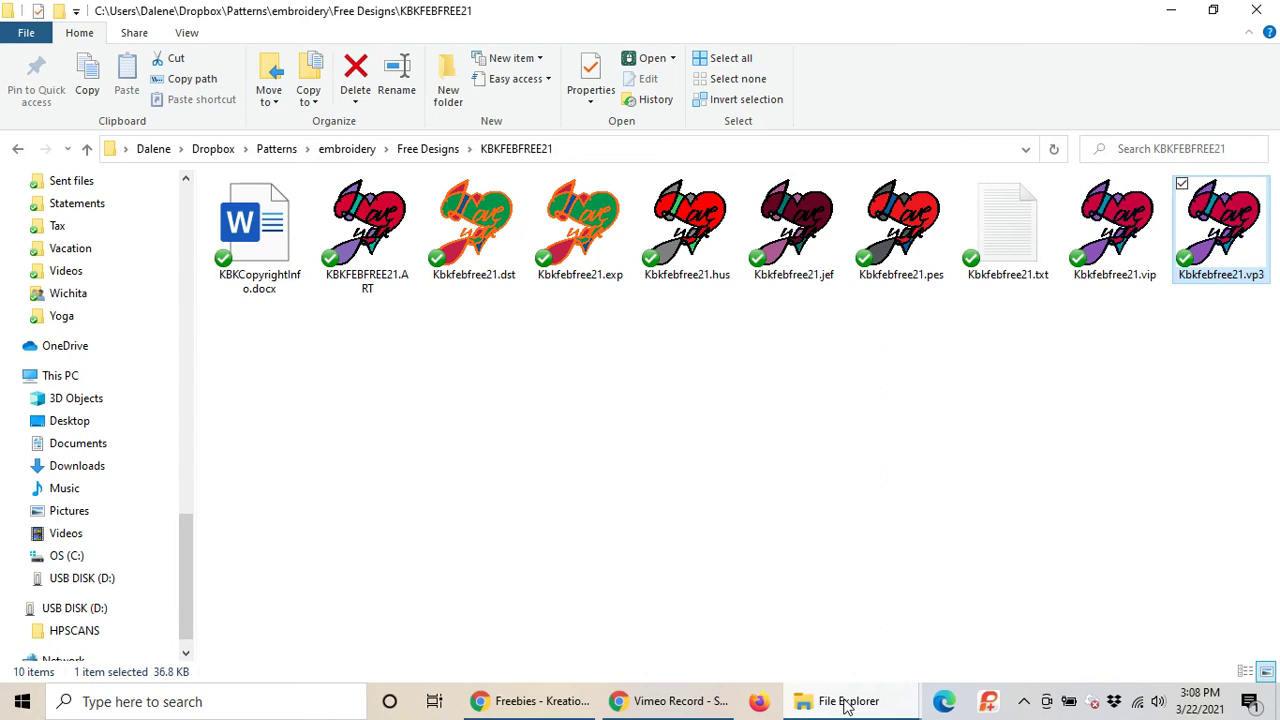
Step: Switch to the USB DISK (D:) window and check the end of its file list for the copied design
{"action": "mouse_move", "coordinate": [847, 704]}
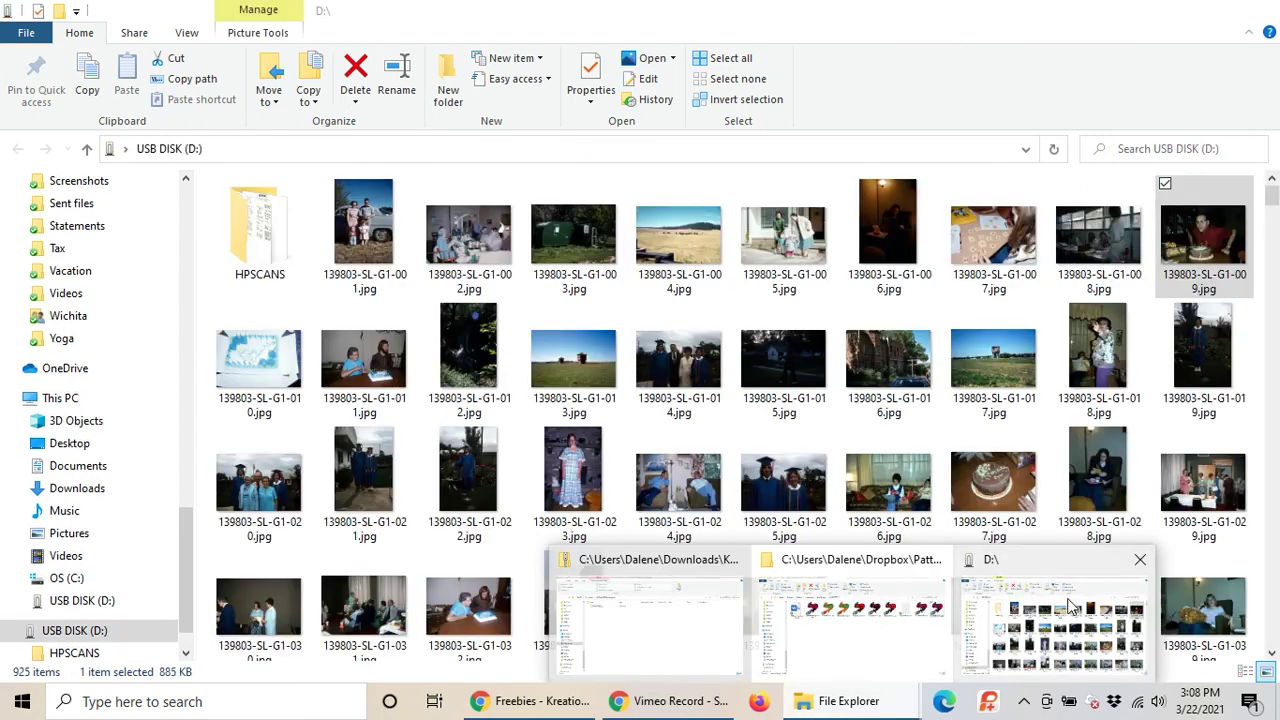
{"action": "left_click", "coordinate": [1070, 606]}
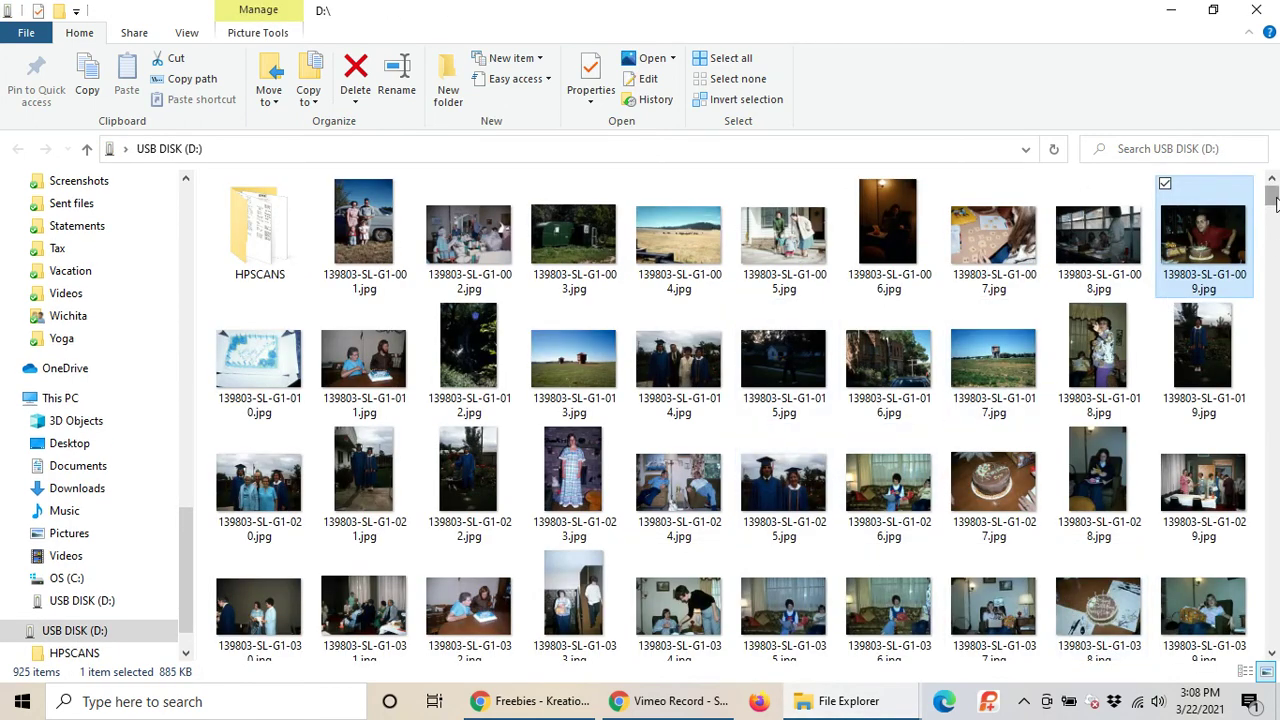
{"action": "left_click_drag", "start_coordinate": [1272, 200], "coordinate": [1274, 662]}
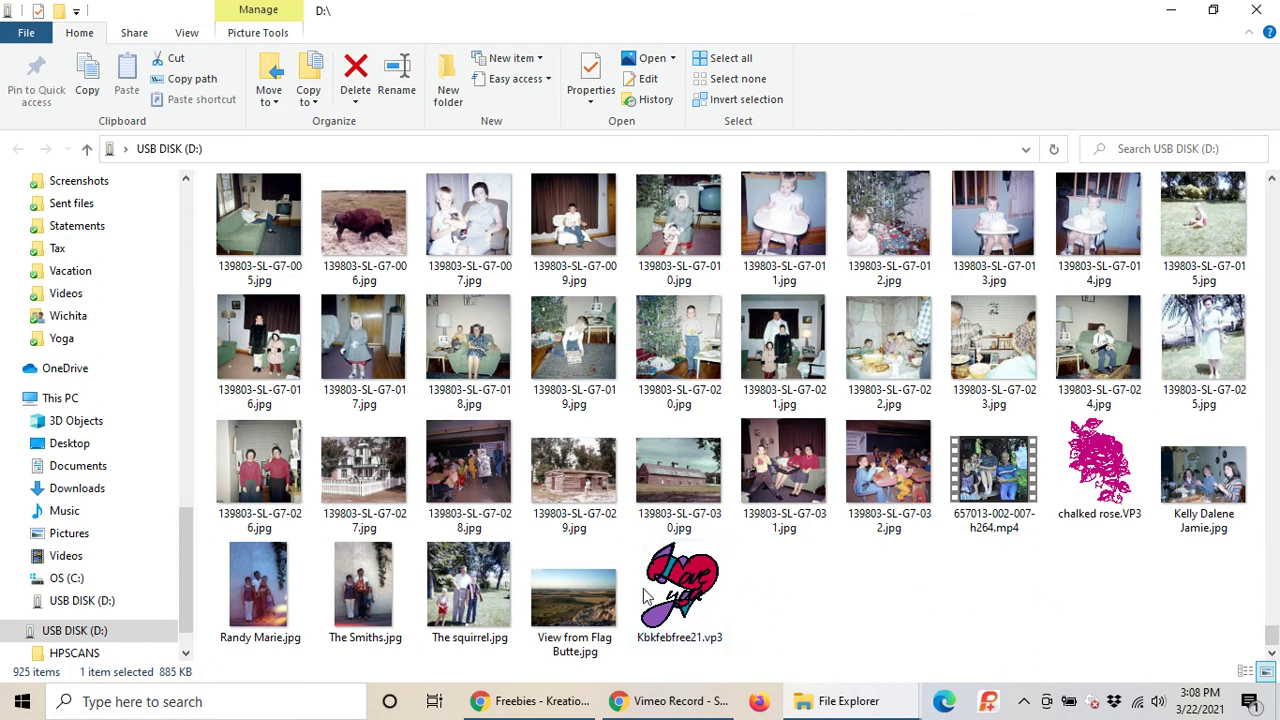
{"action": "left_click", "coordinate": [1060, 424]}
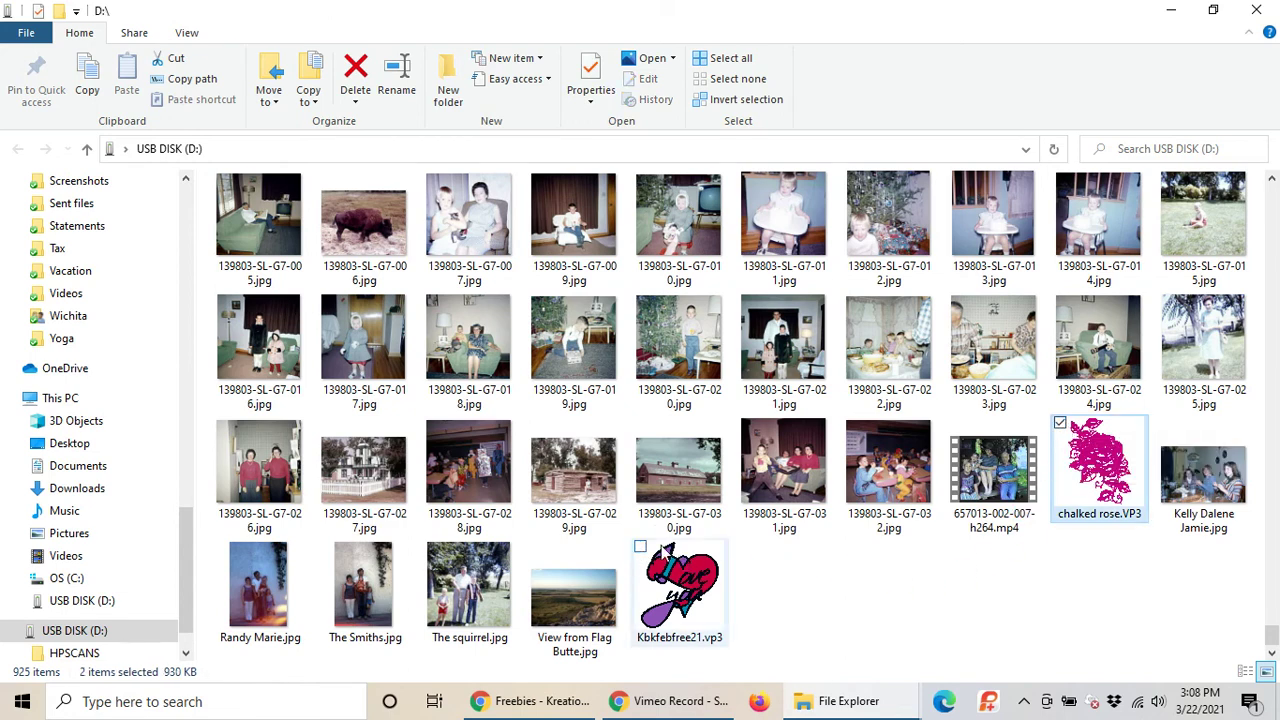
{"action": "left_click", "coordinate": [995, 590]}
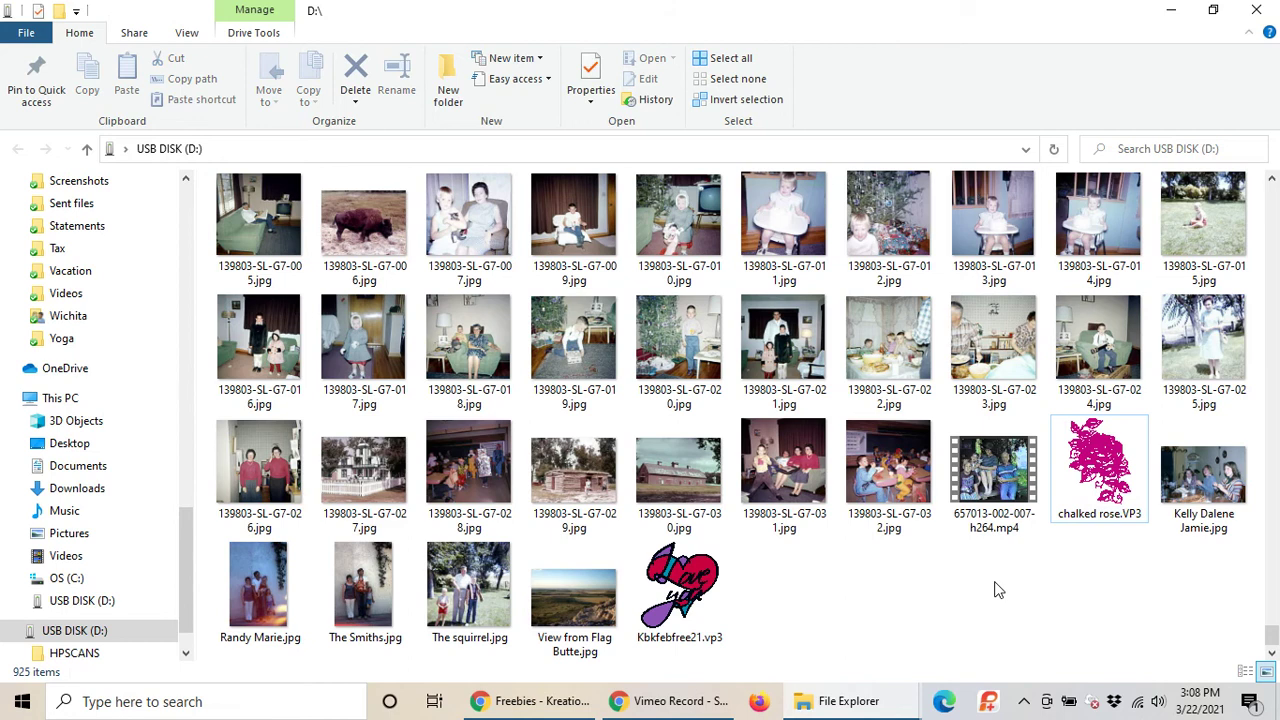
Step: Examine the eject options for USB DISK (D:) among the hidden system icons and on the drive itself
{"action": "left_click", "coordinate": [1024, 703]}
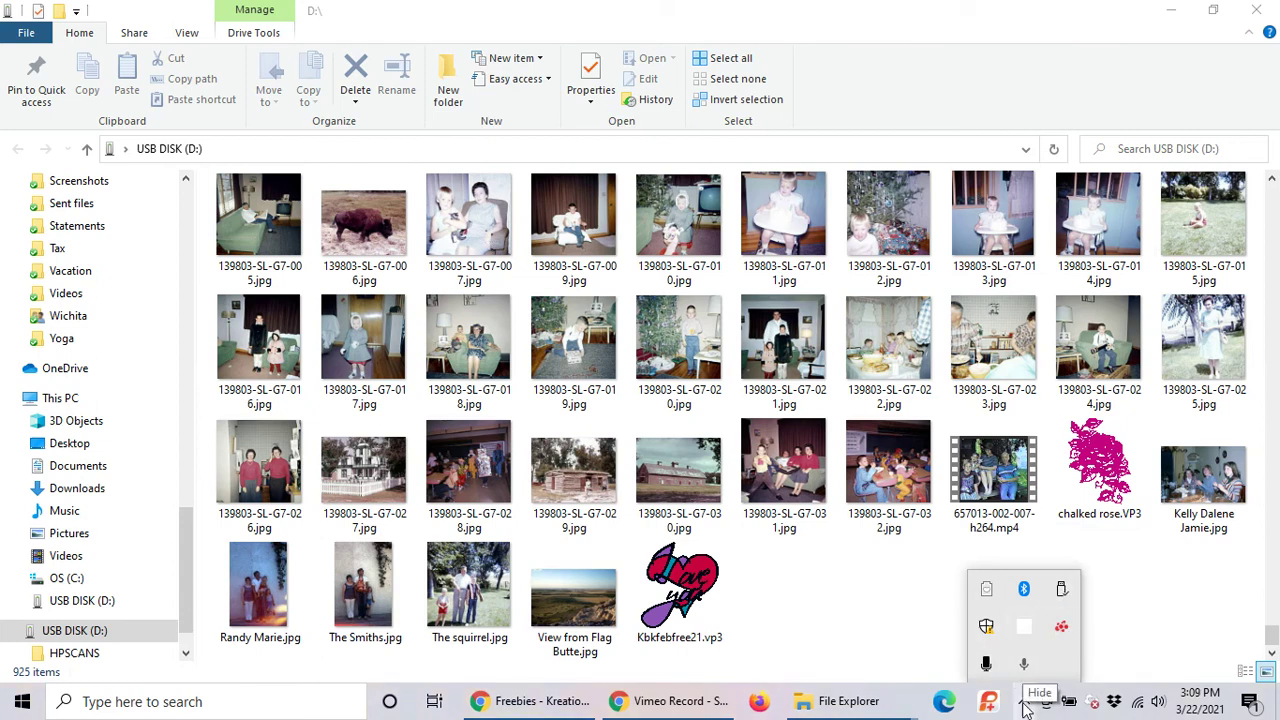
{"action": "left_click", "coordinate": [1128, 631]}
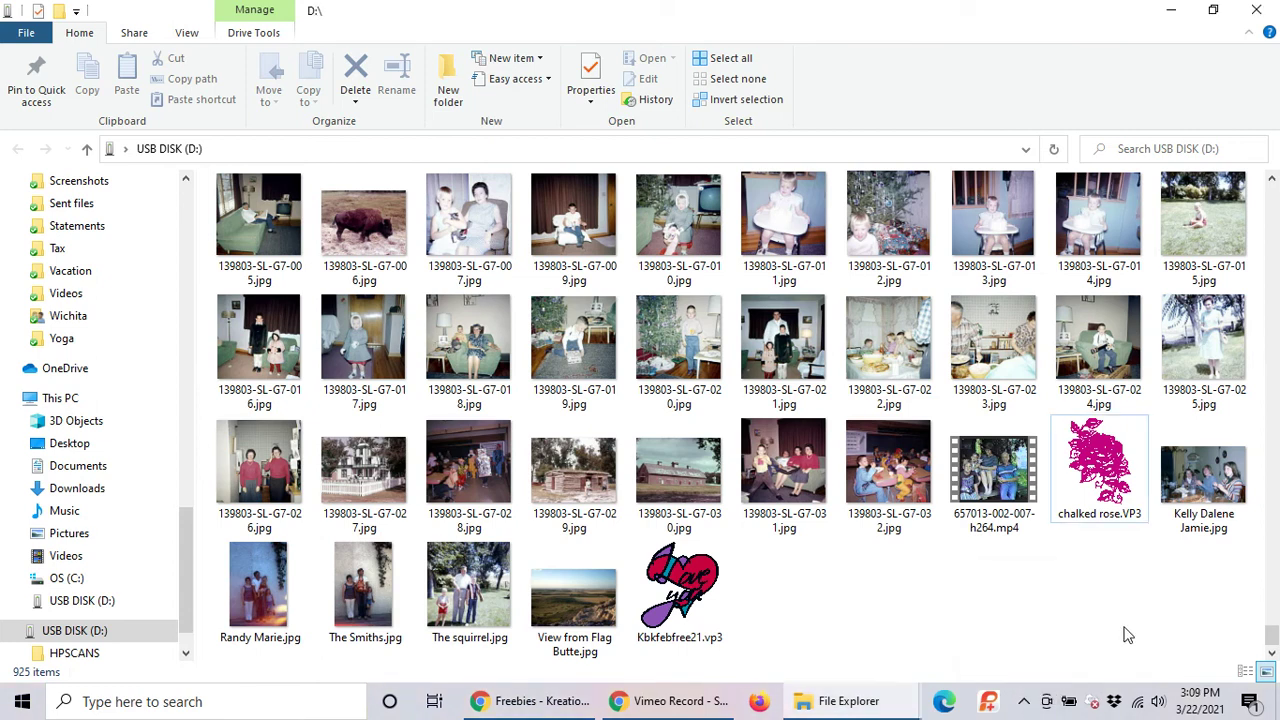
{"action": "left_click", "coordinate": [1024, 703]}
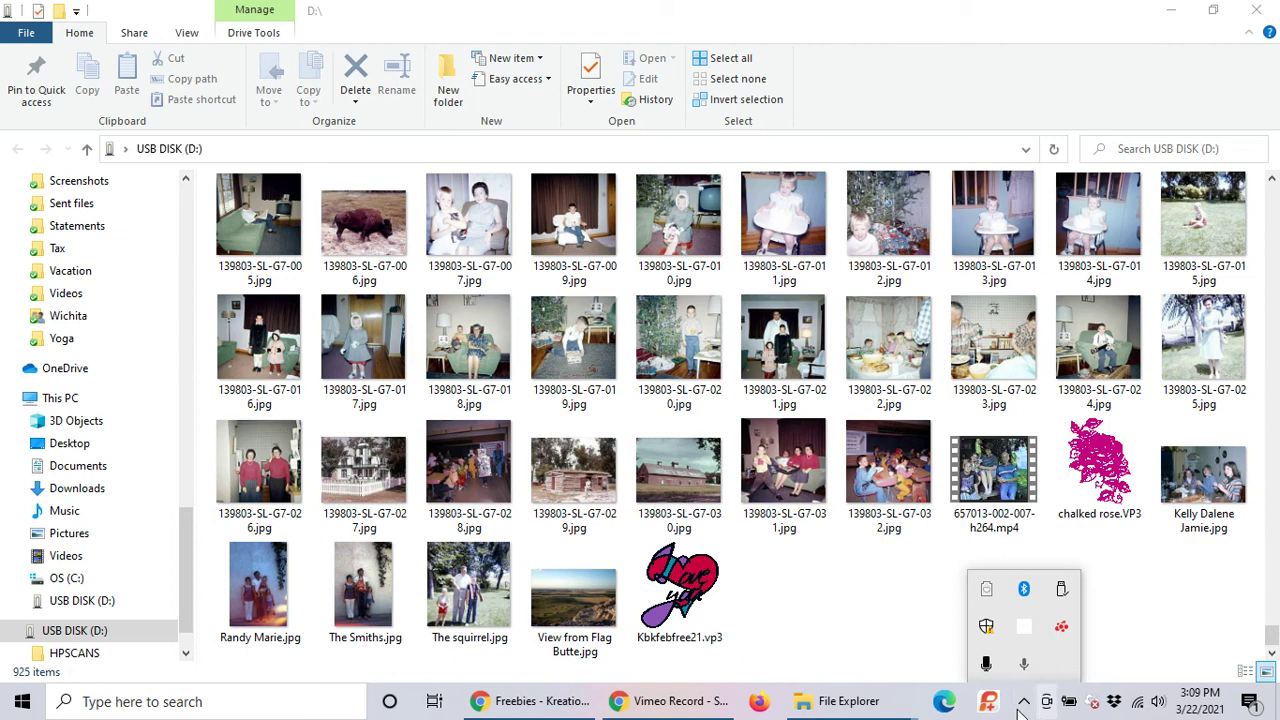
{"action": "left_click", "coordinate": [1063, 592]}
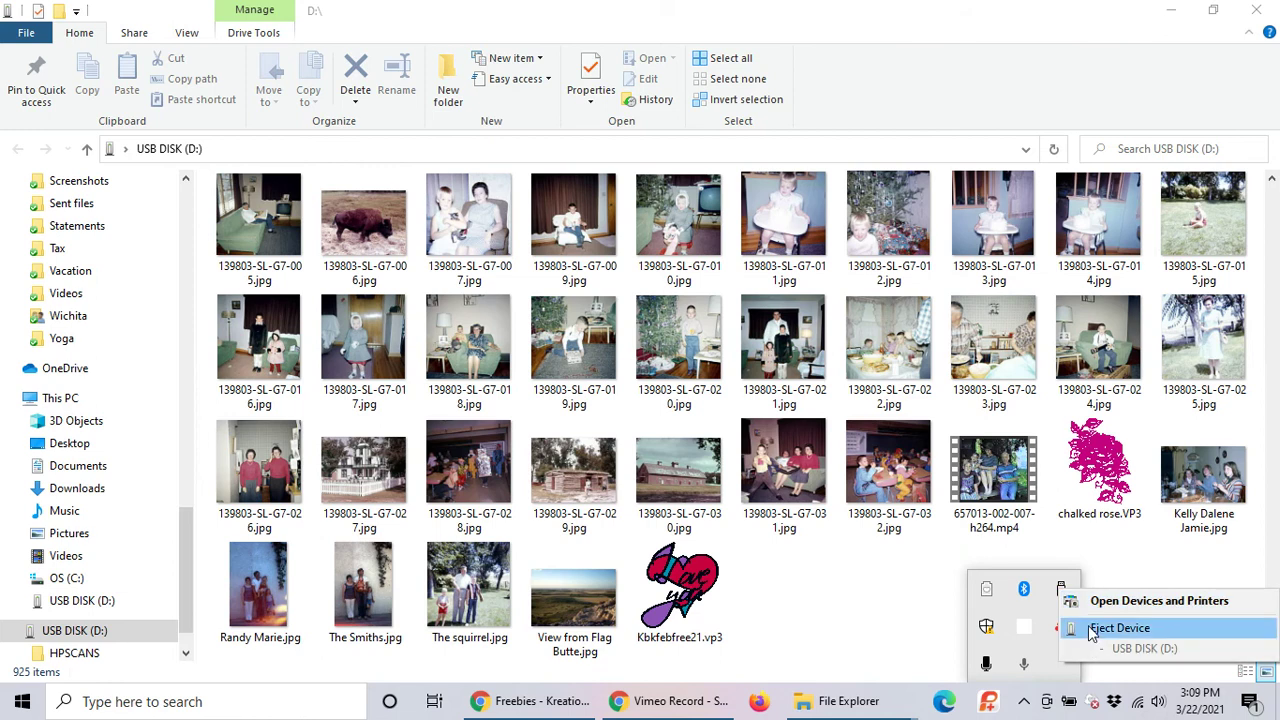
{"action": "left_click", "coordinate": [865, 595]}
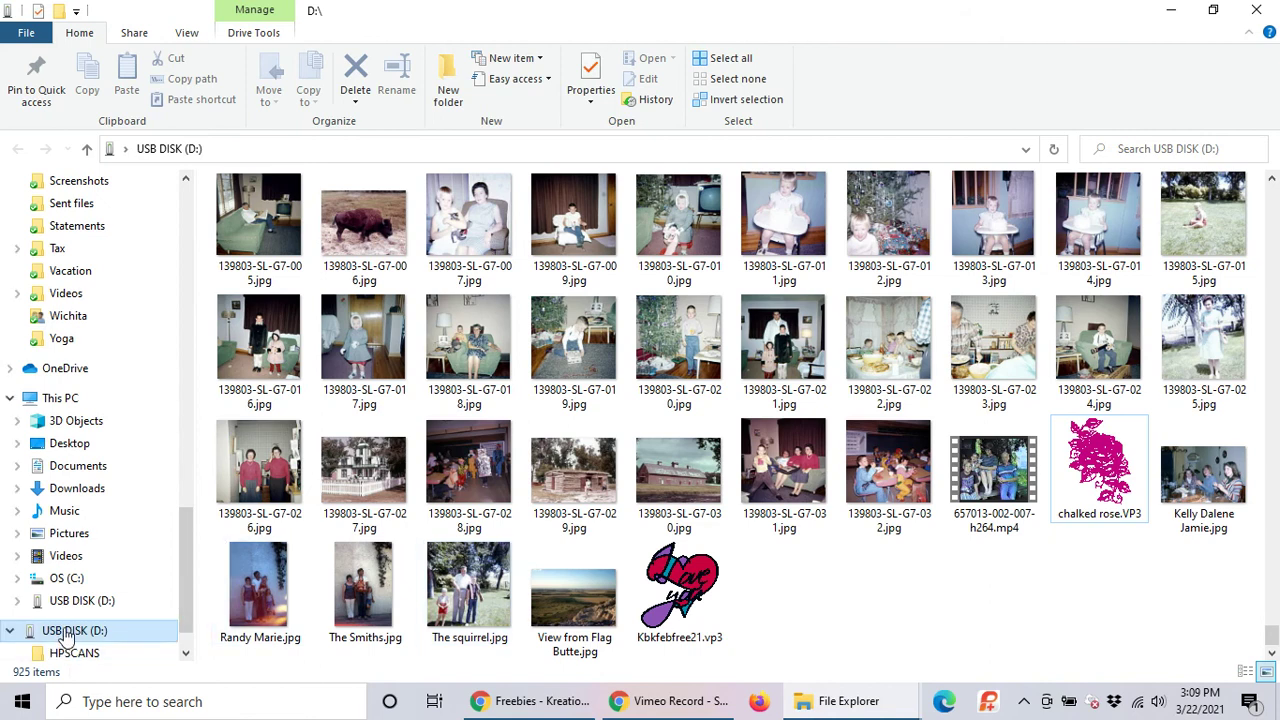
{"action": "left_click", "coordinate": [65, 637]}
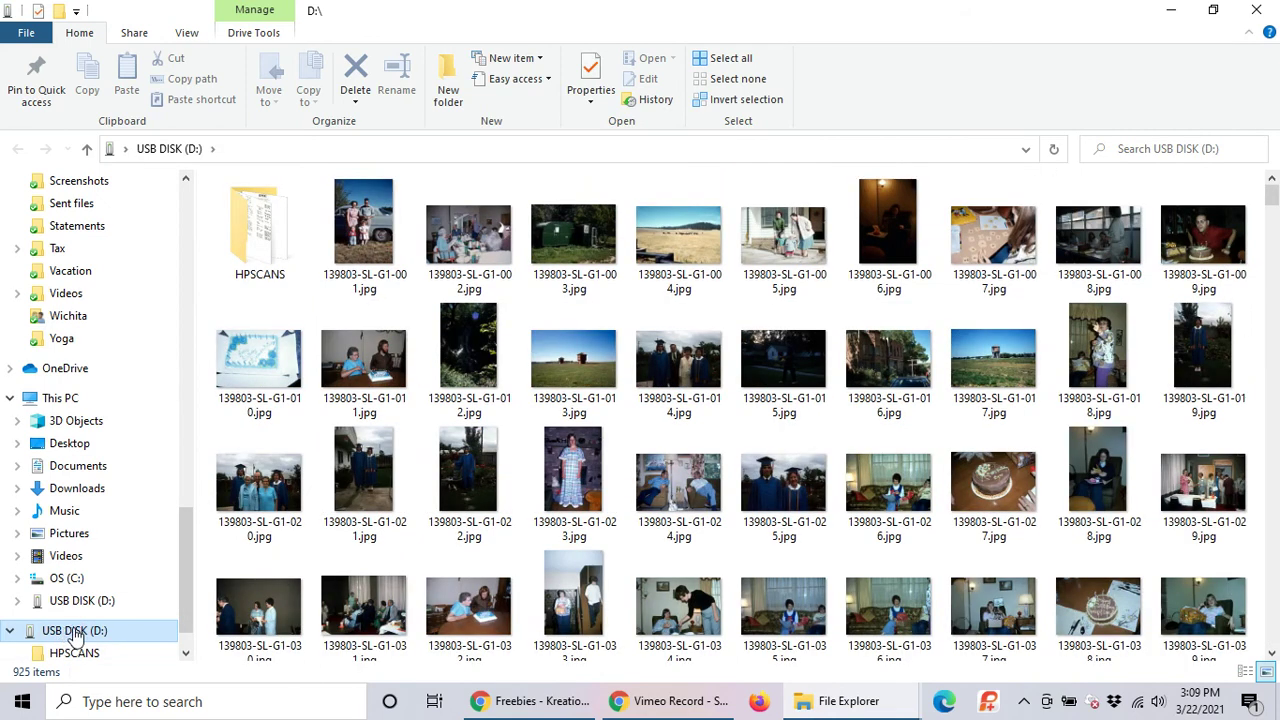
{"action": "right_click", "coordinate": [75, 641]}
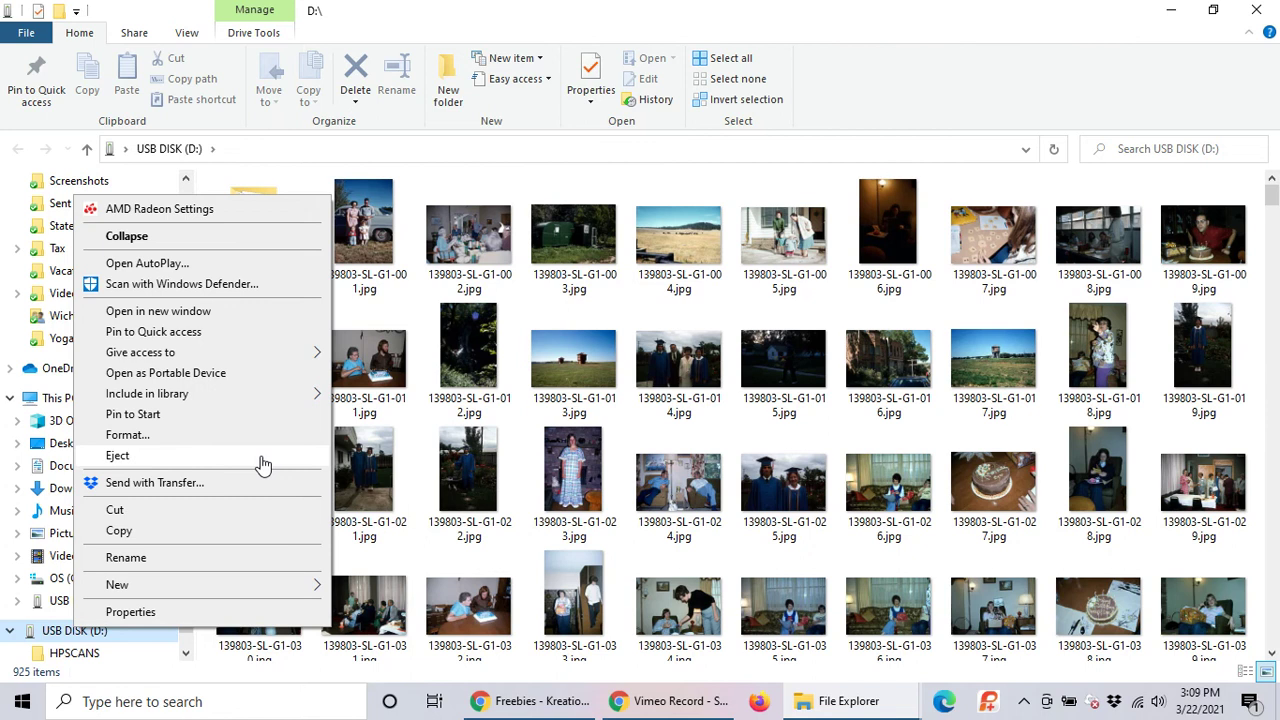
Step: Safely eject USB DISK (D:) and close the remaining File Explorer windows
{"action": "left_click", "coordinate": [1022, 705]}
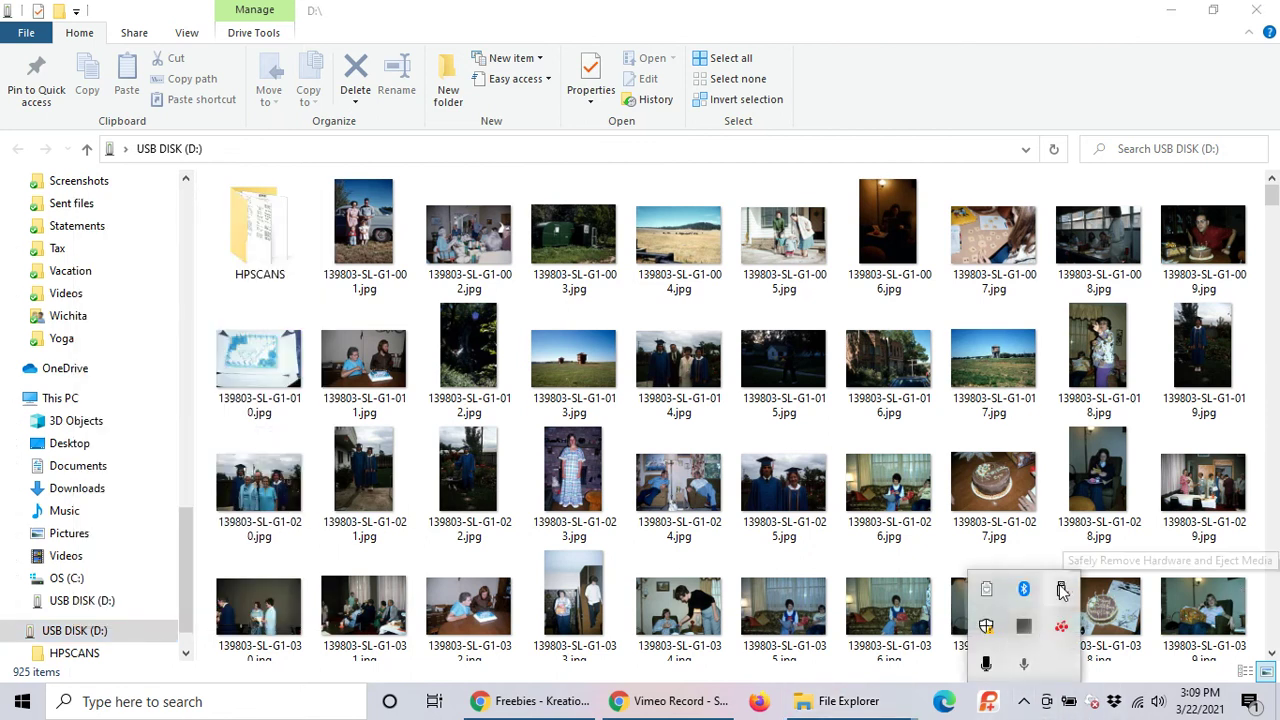
{"action": "left_click", "coordinate": [1062, 590]}
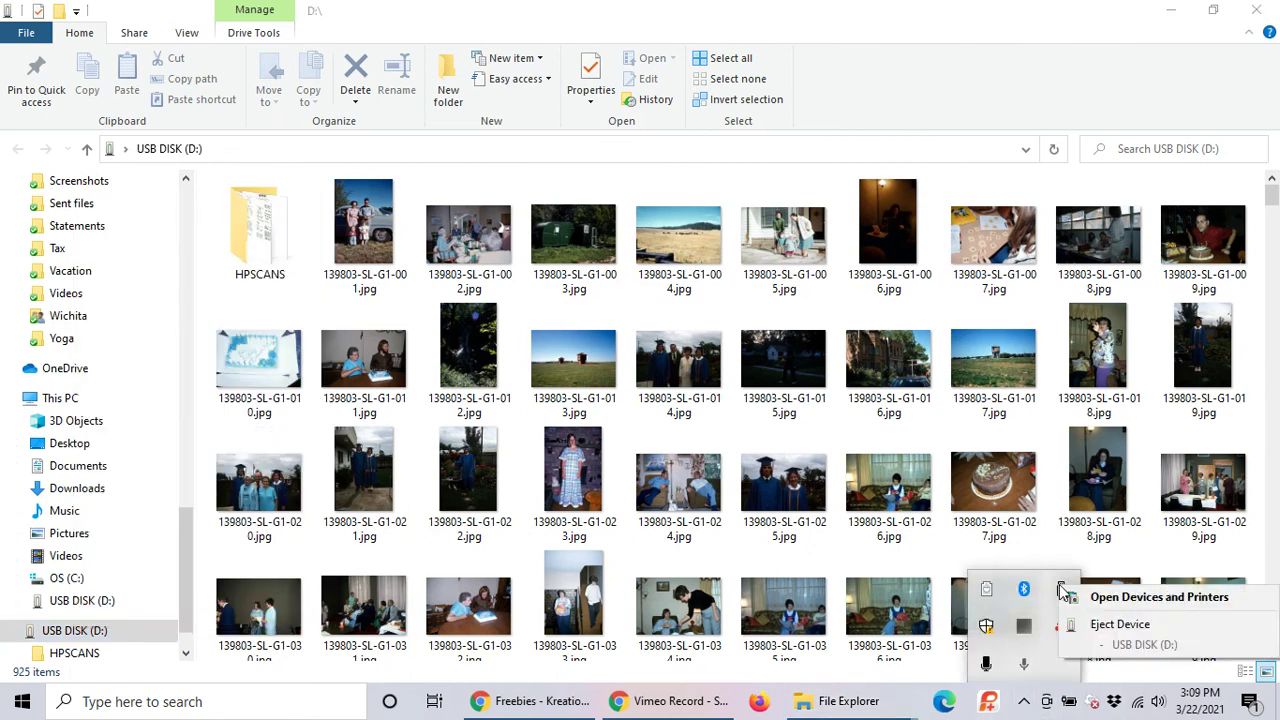
{"action": "left_click", "coordinate": [1101, 625]}
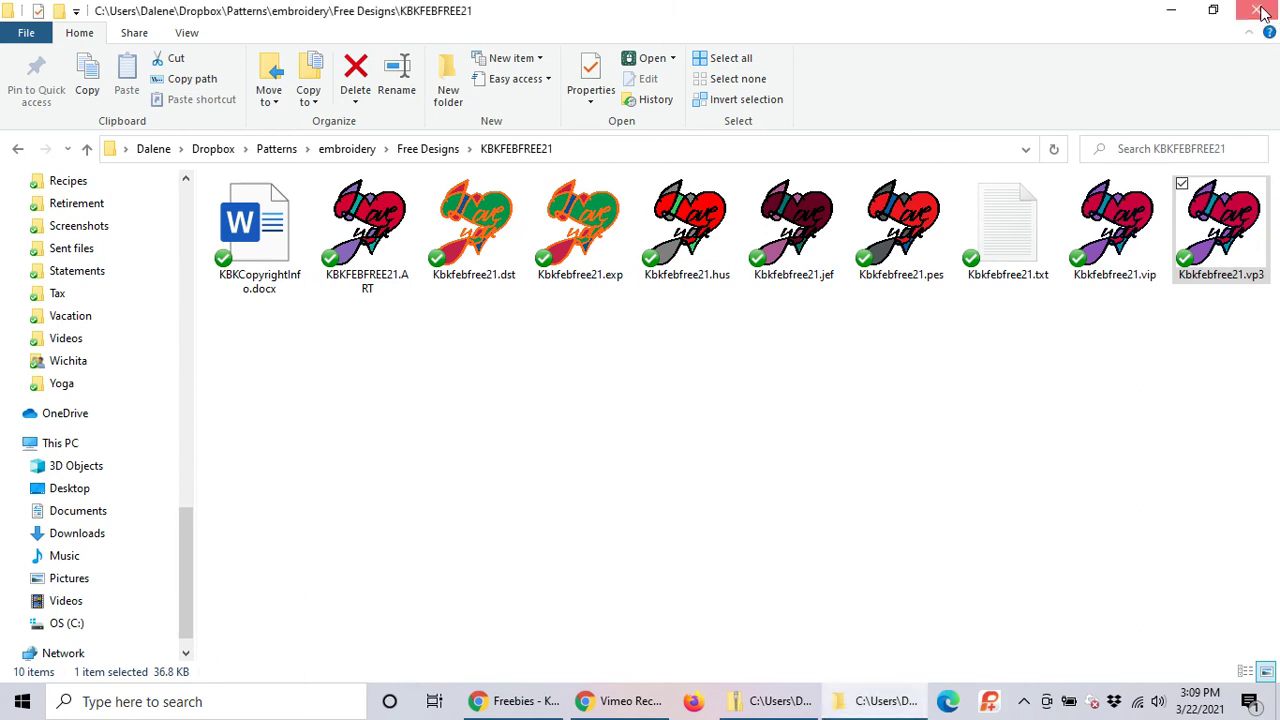
{"action": "left_click", "coordinate": [1258, 10]}
{"action": "left_click", "coordinate": [1258, 10]}
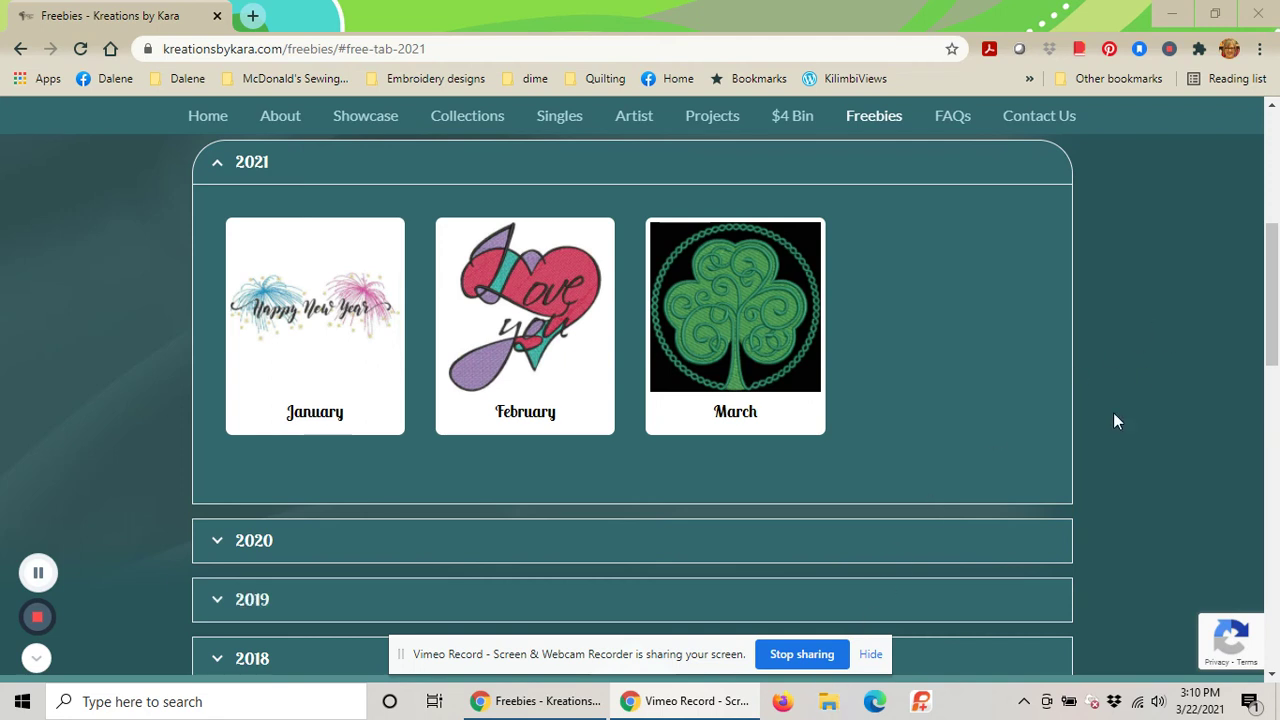
Step: Open File Explorer and go to the Dropbox\Patterns\embroidery\Free Designs\KBKFEBFREE21 folder
{"action": "left_click", "coordinate": [828, 706]}
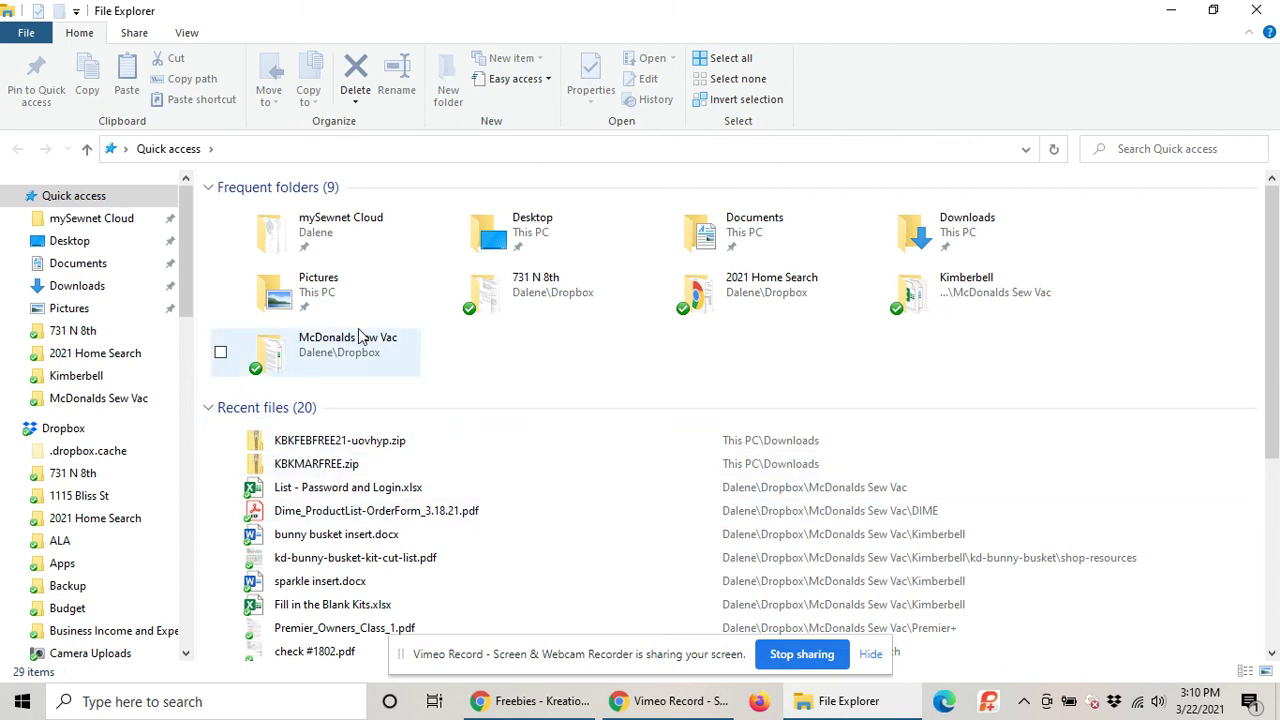
{"action": "left_click_drag", "start_coordinate": [180, 243], "coordinate": [172, 456]}
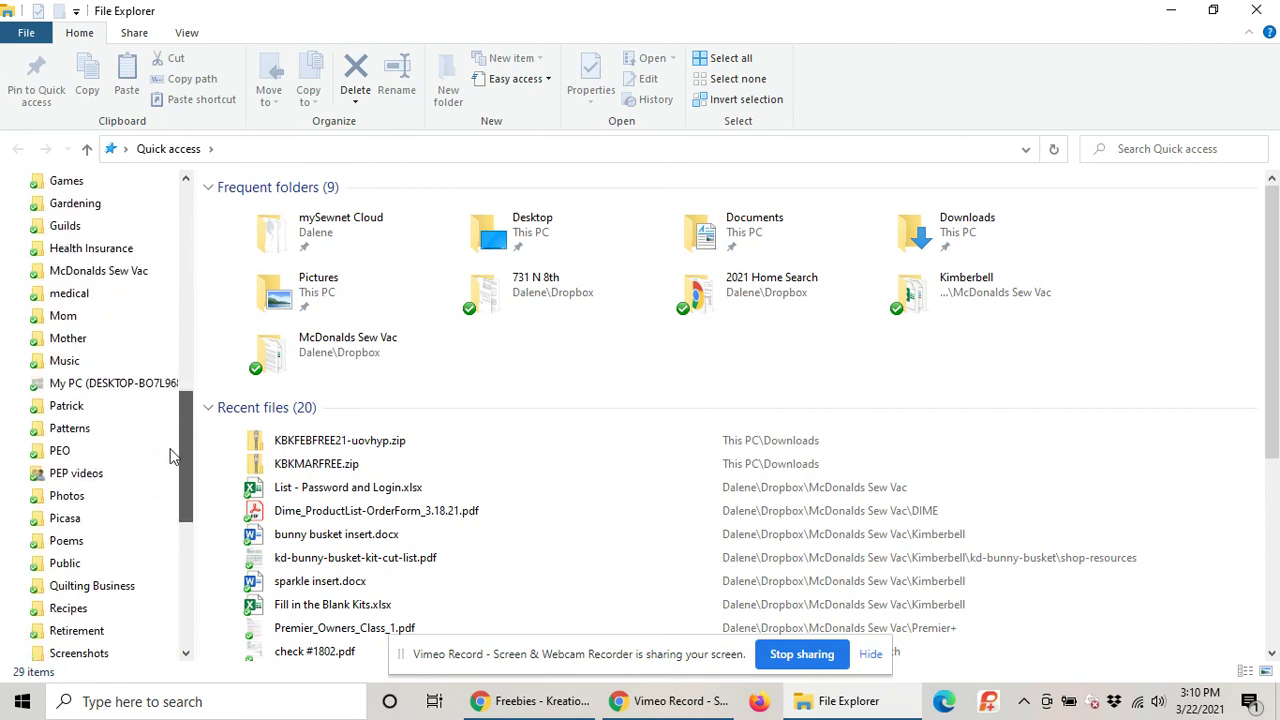
{"action": "left_click", "coordinate": [67, 431]}
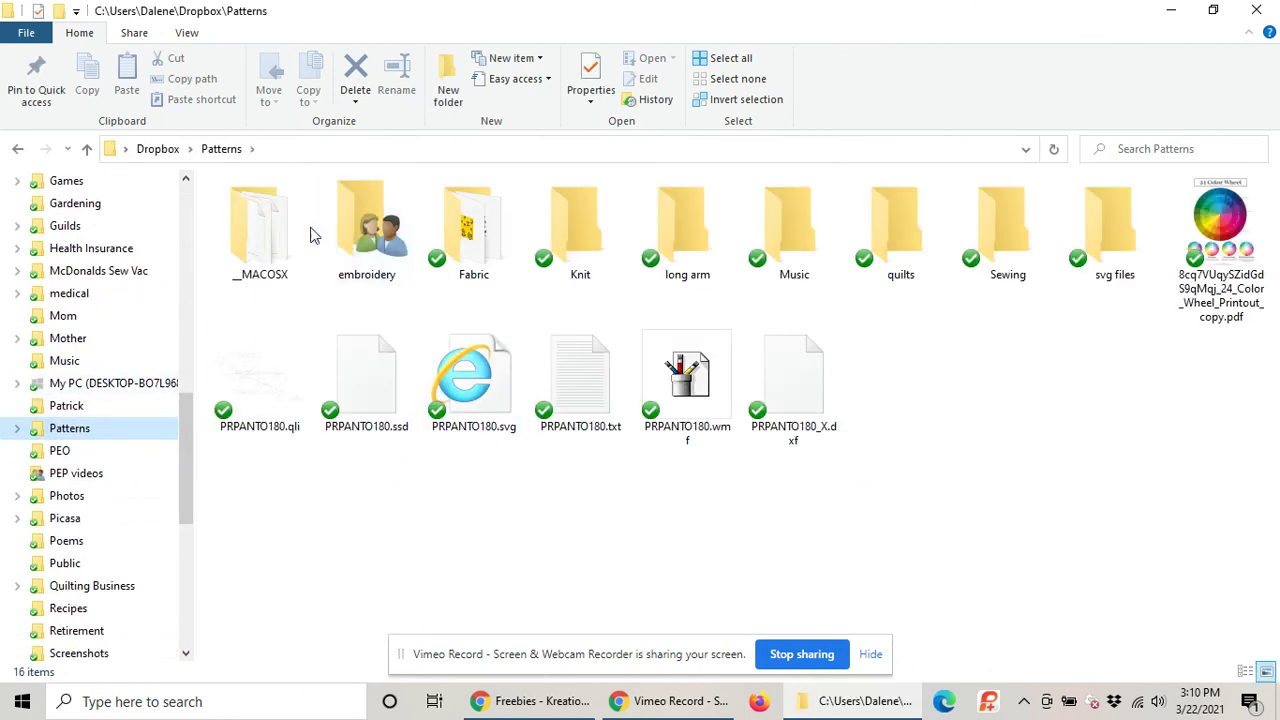
{"action": "double_click", "coordinate": [369, 230]}
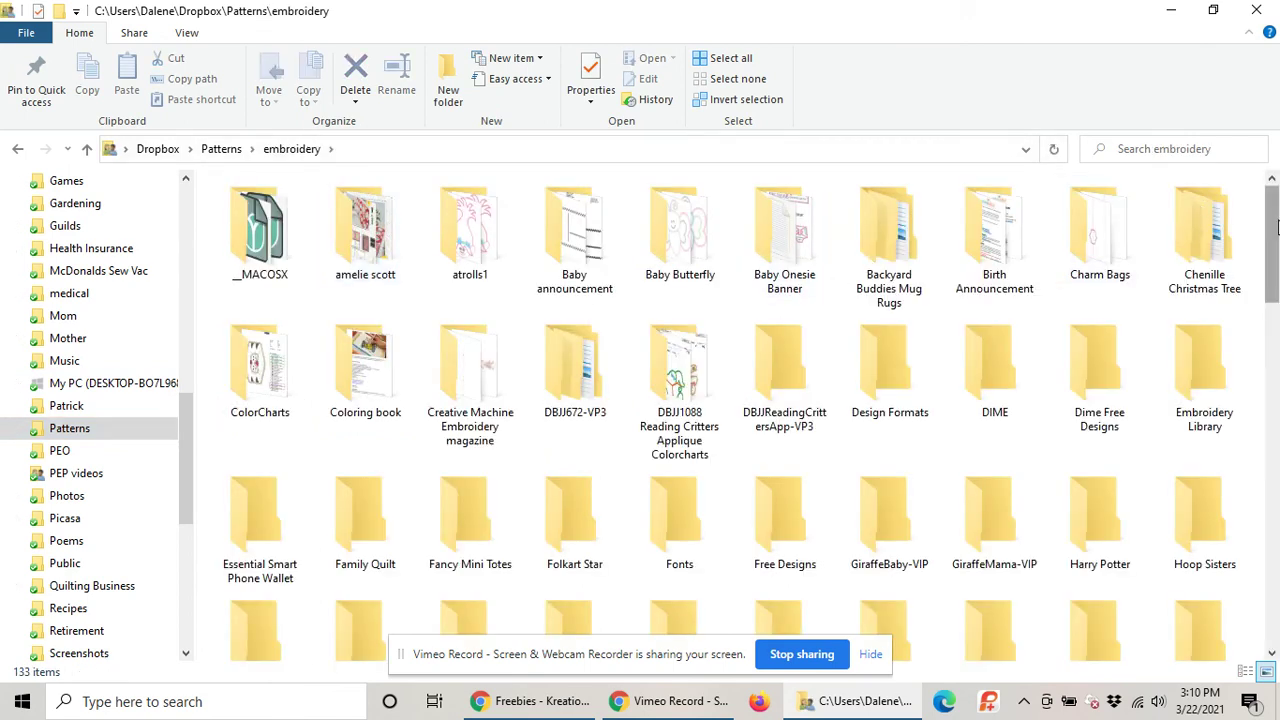
{"action": "scroll", "coordinate": [1275, 225], "scroll_direction": "down", "scroll_amount": 1}
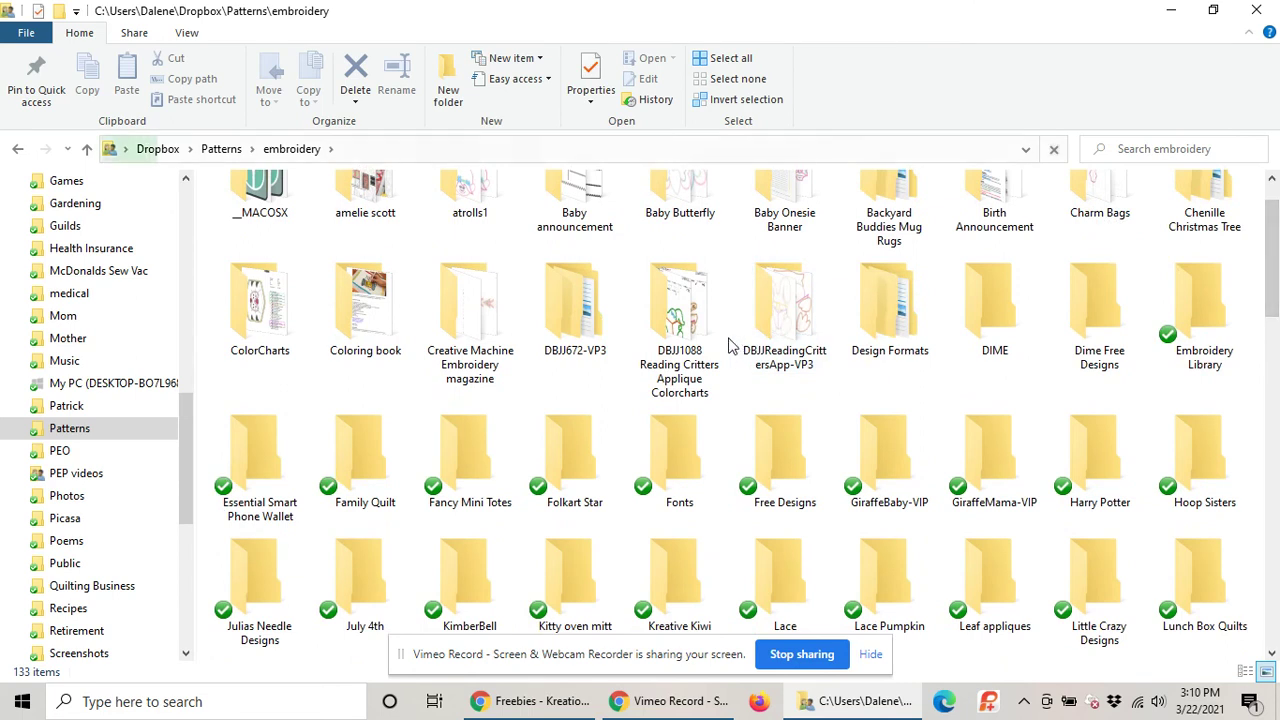
{"action": "double_click", "coordinate": [770, 442]}
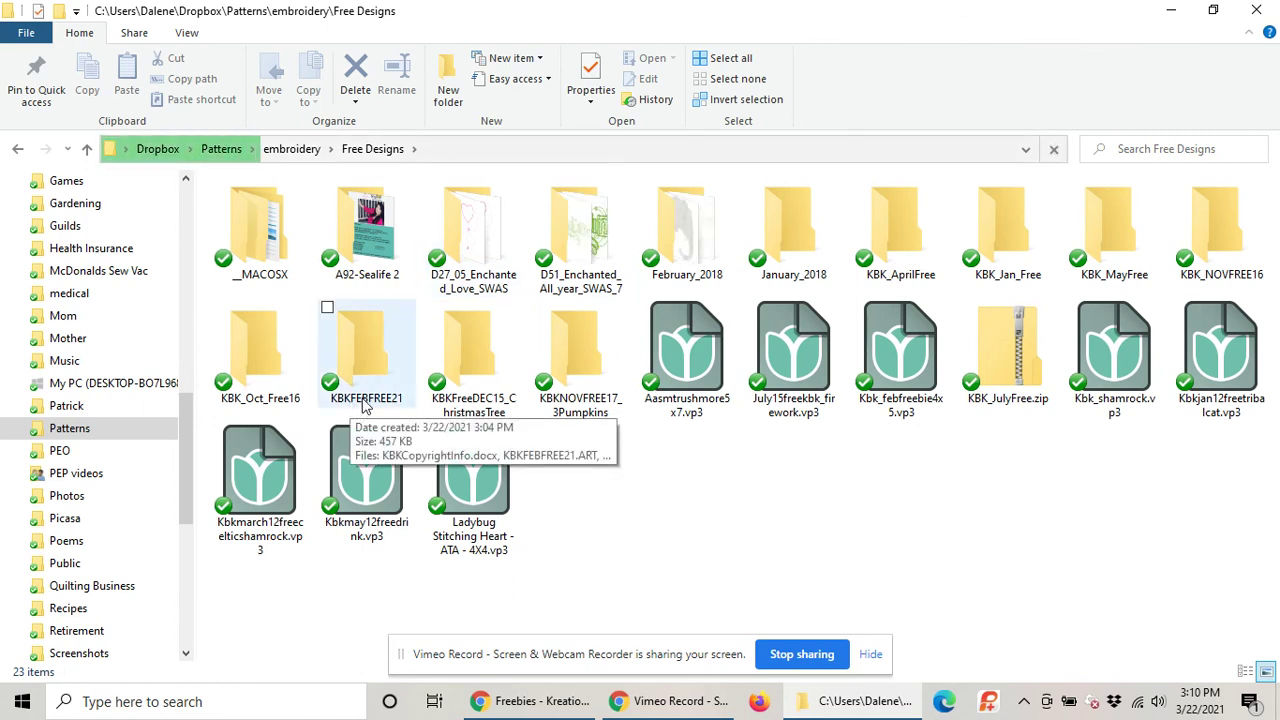
{"action": "double_click", "coordinate": [366, 400]}
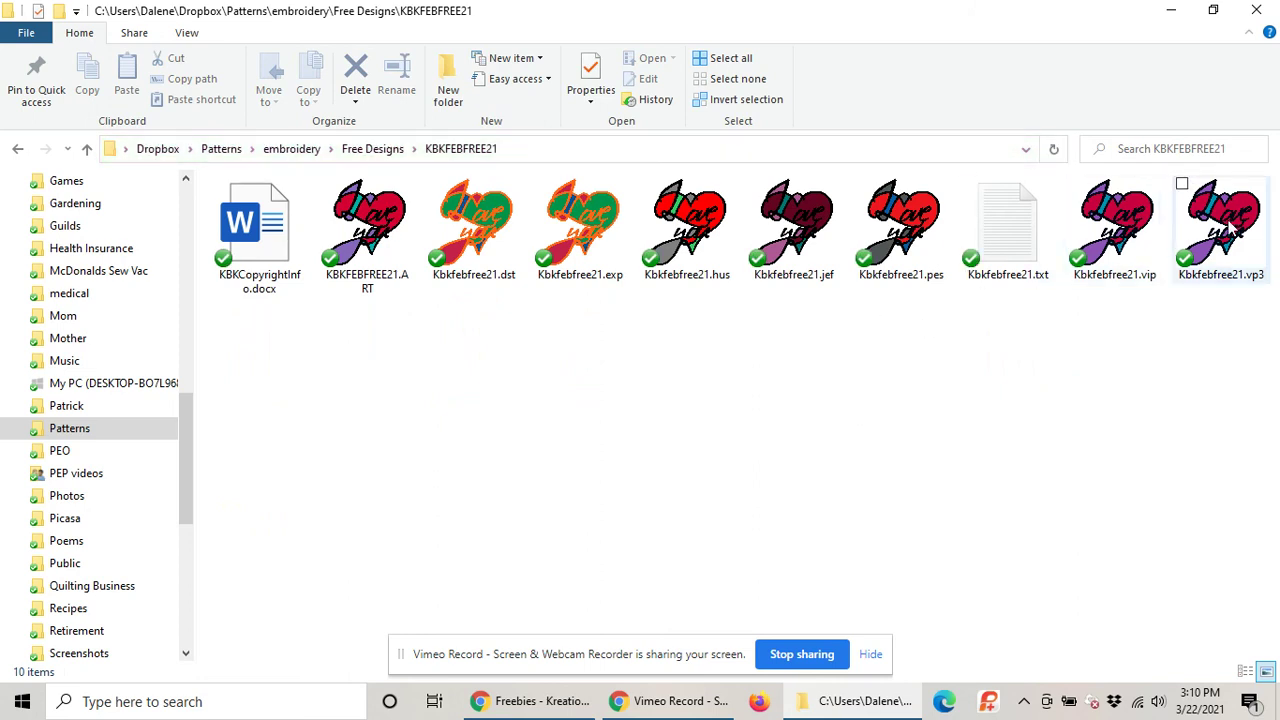
Step: Copy Kbkfebfree21.vp3 to the mySewnet Cloud folder
{"action": "left_click", "coordinate": [1218, 225]}
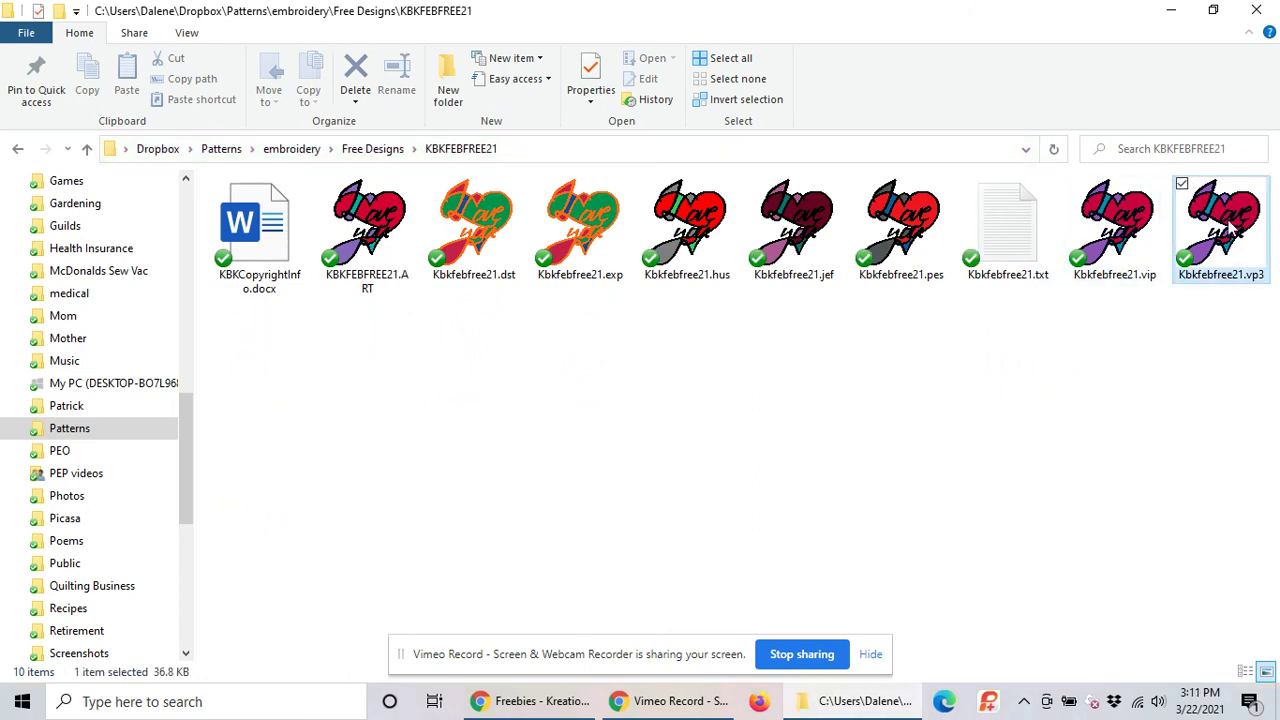
{"action": "mouse_move", "coordinate": [1202, 213]}
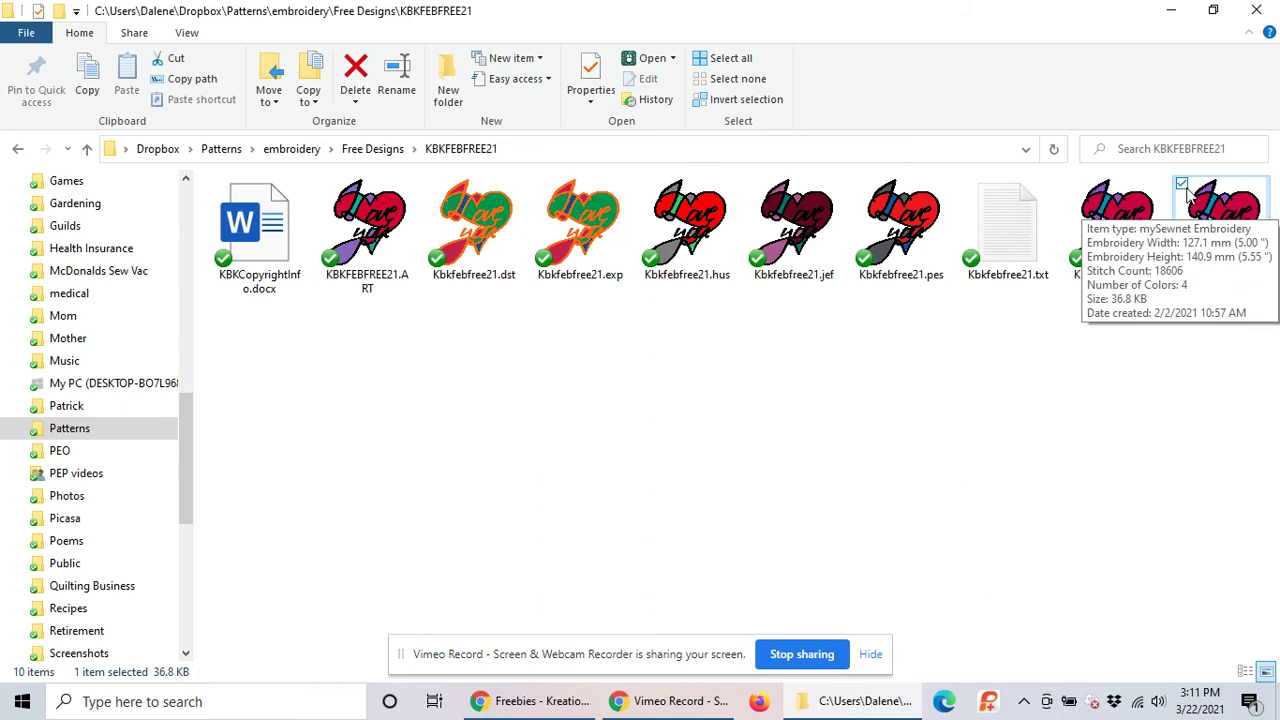
{"action": "left_click", "coordinate": [310, 88]}
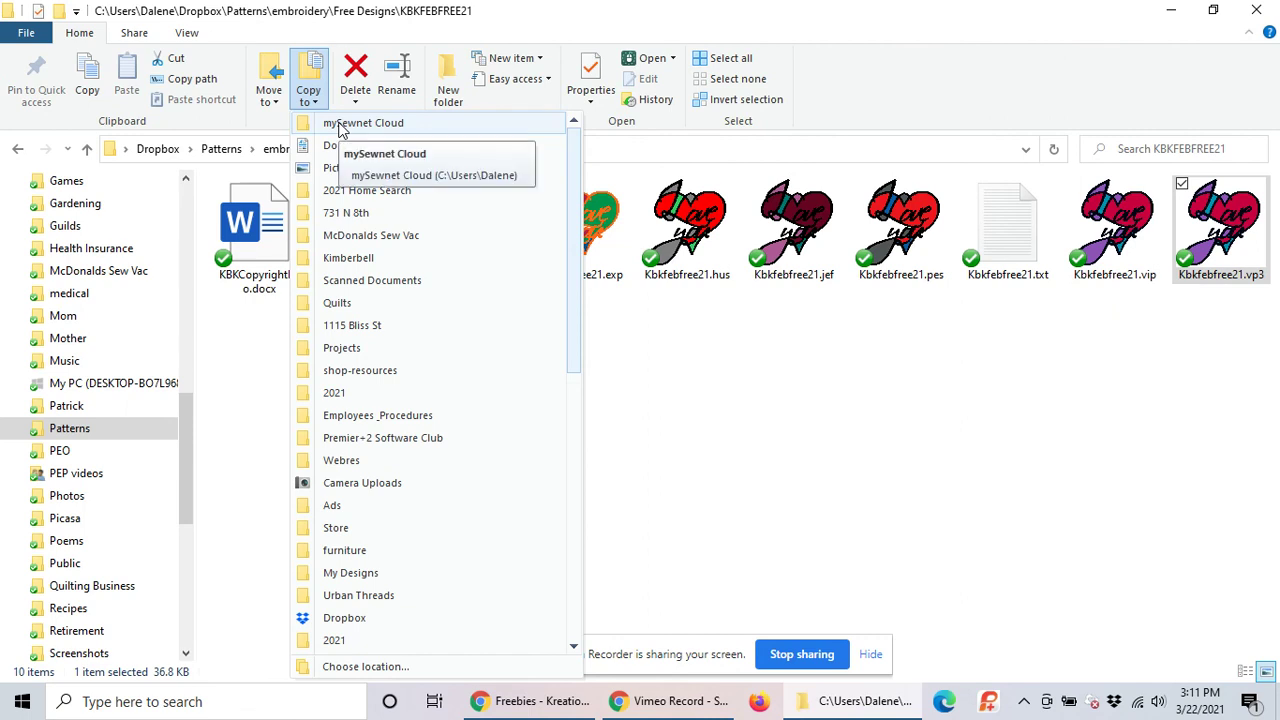
{"action": "left_click", "coordinate": [340, 124]}
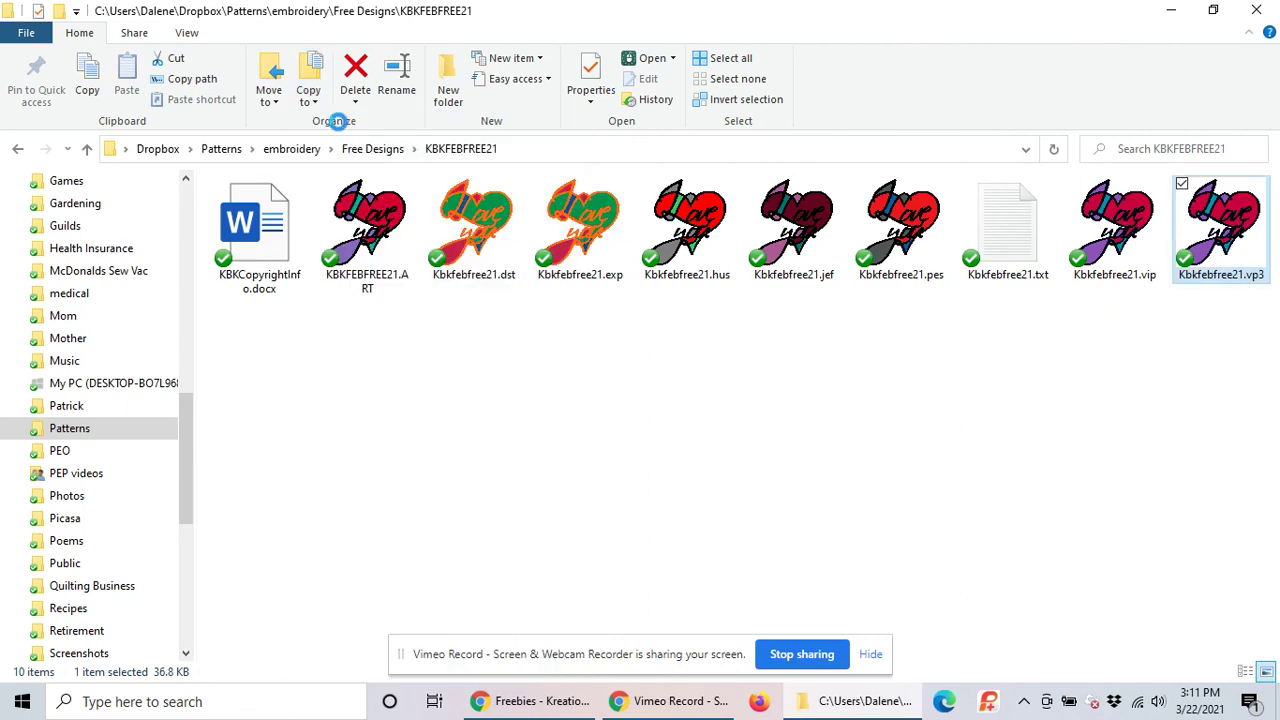